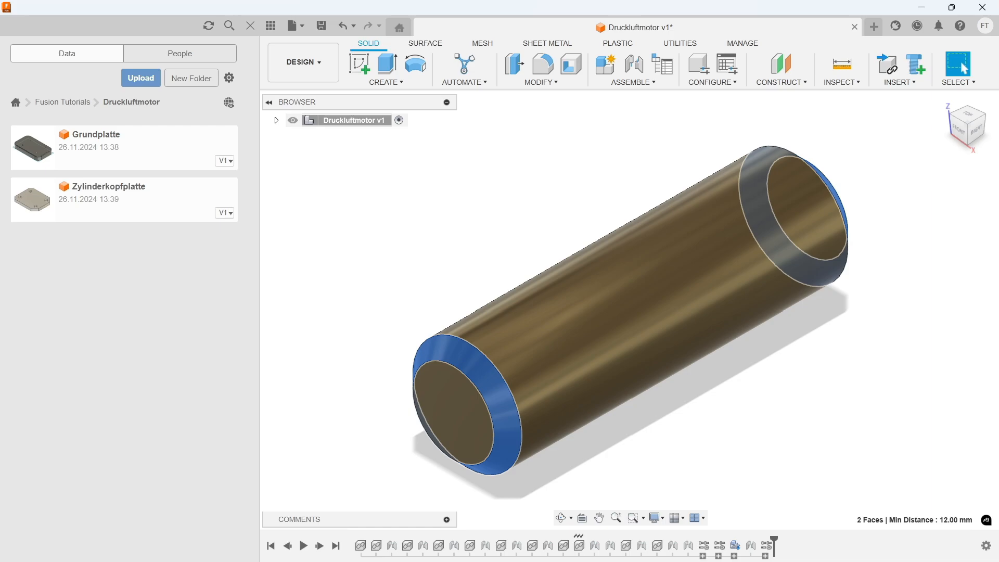
Create a new design and save it as "Stift" in the Druckluftmotor folder of Fusion Tutorials, then close the data overview.
key(Escape)
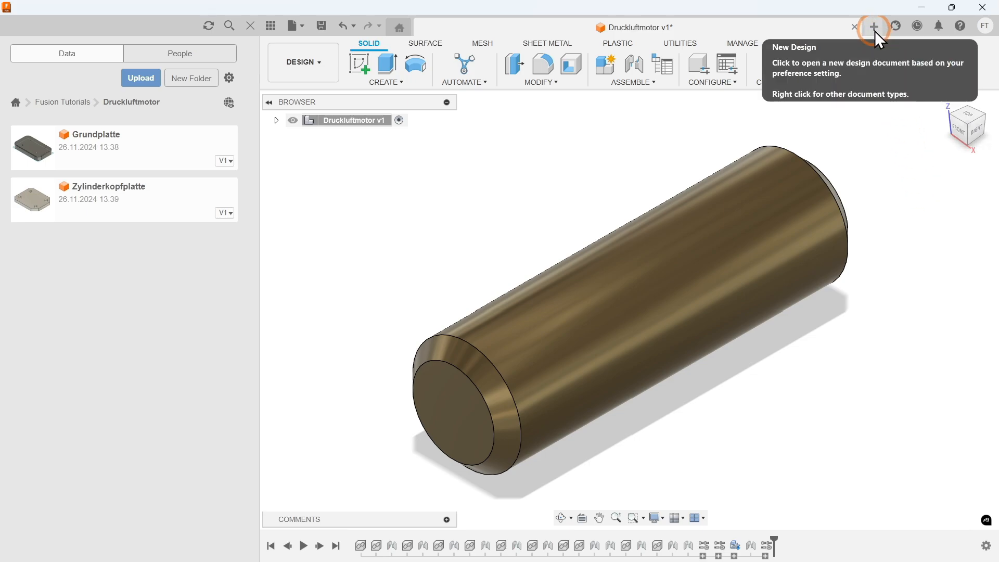
click(875, 27)
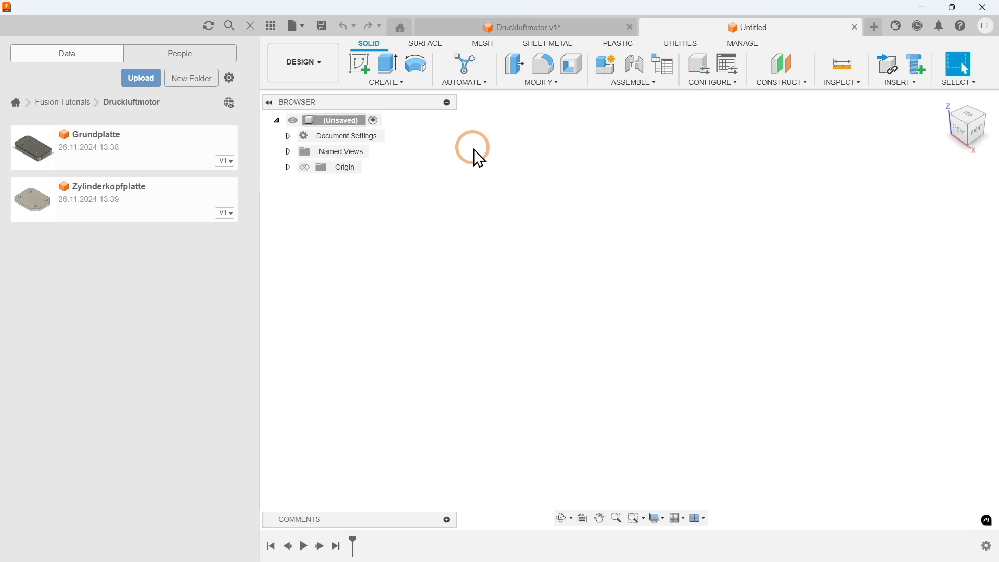
key(ctrl+s)
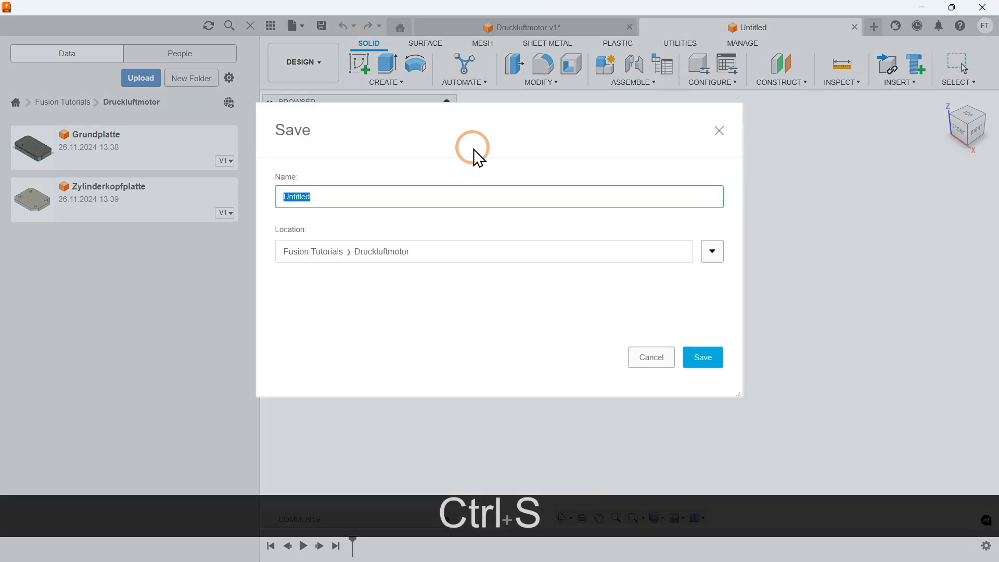
text(Stift)
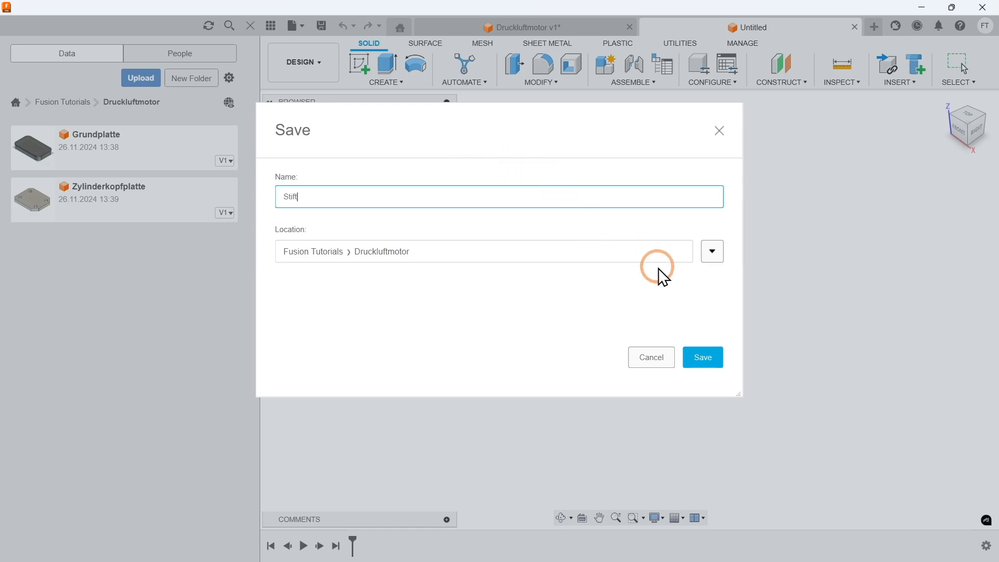
click(713, 252)
click(712, 358)
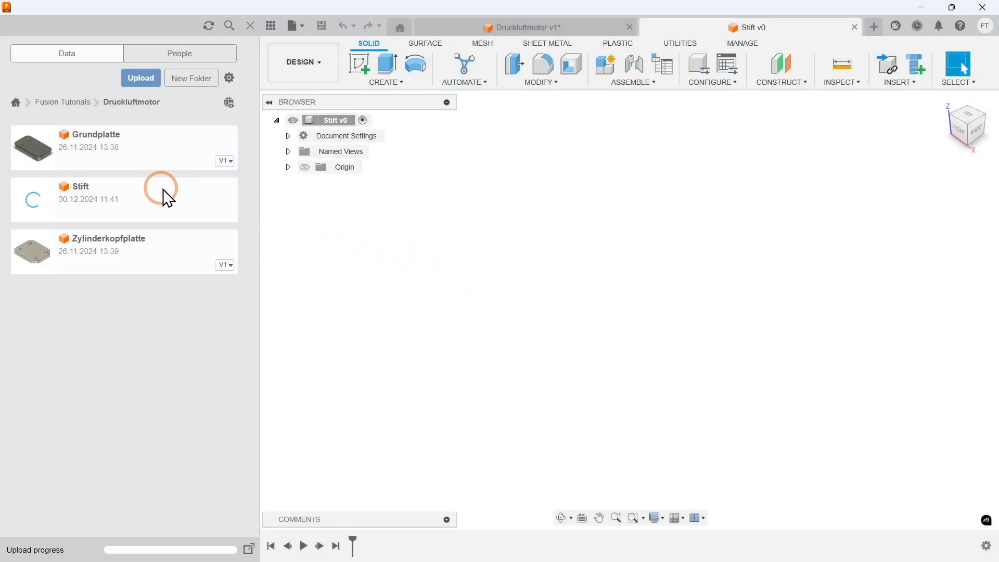
click(271, 26)
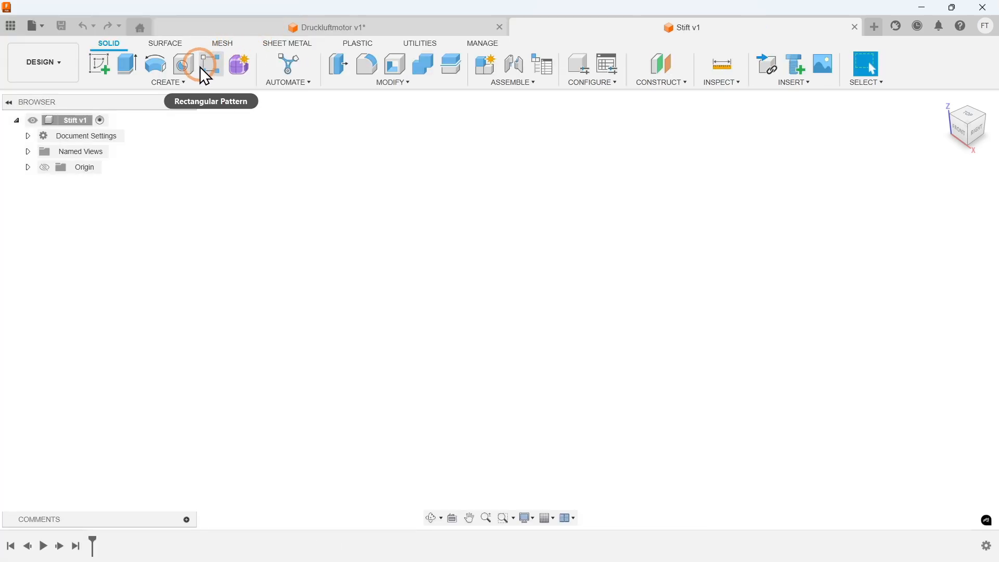
Sketch a center-diameter circle of 4 mm at the origin on the front (XZ) plane.
click(176, 84)
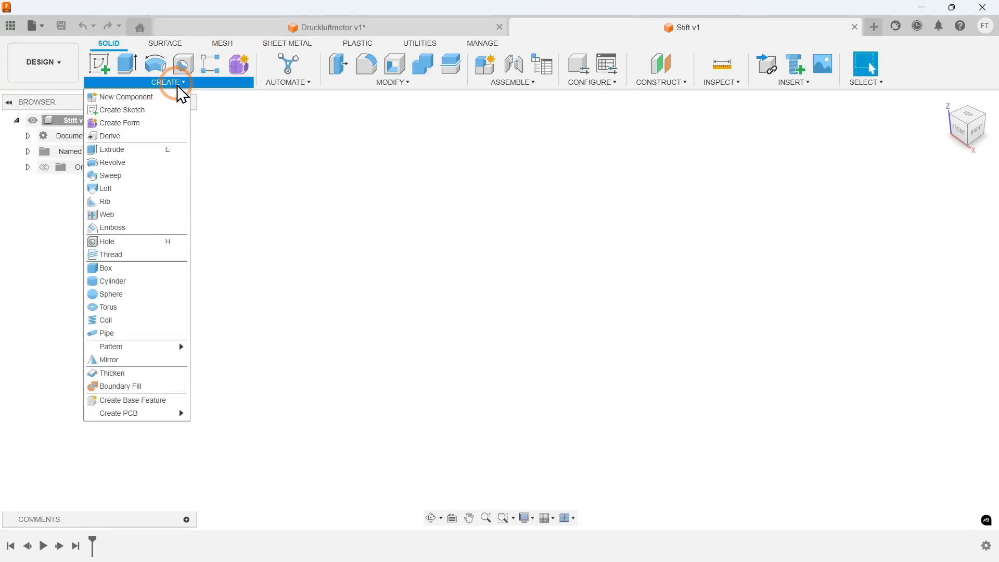
click(151, 109)
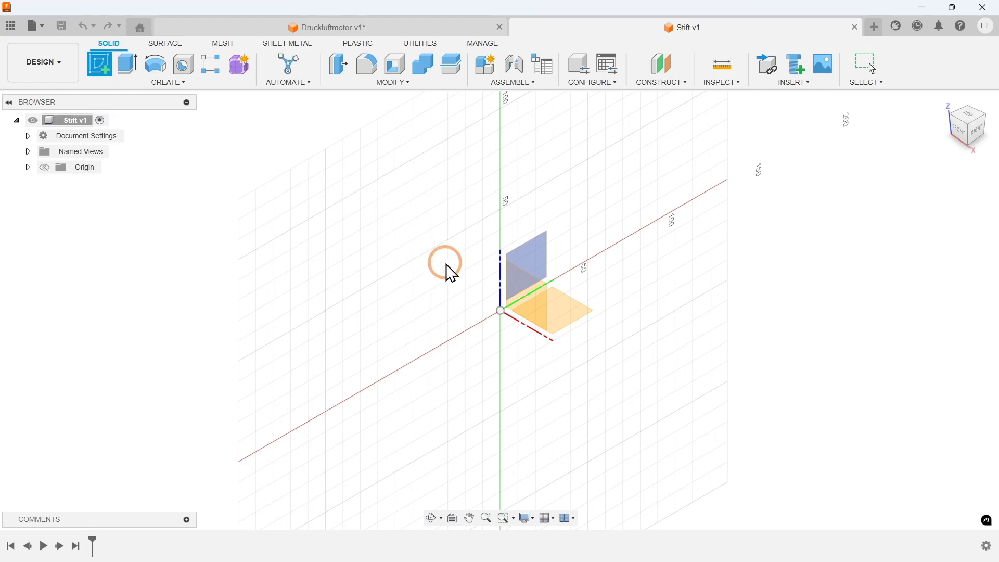
click(520, 296)
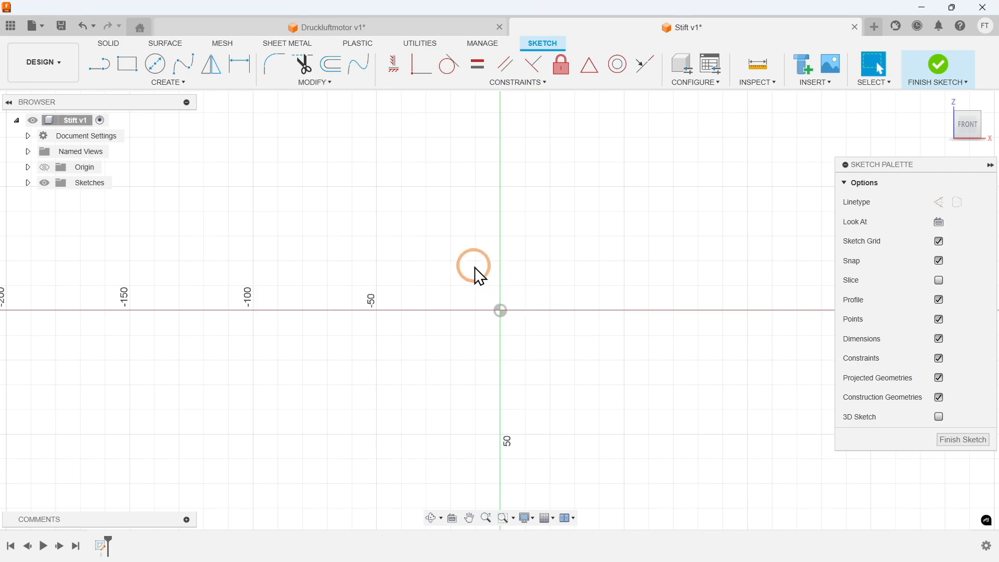
click(179, 82)
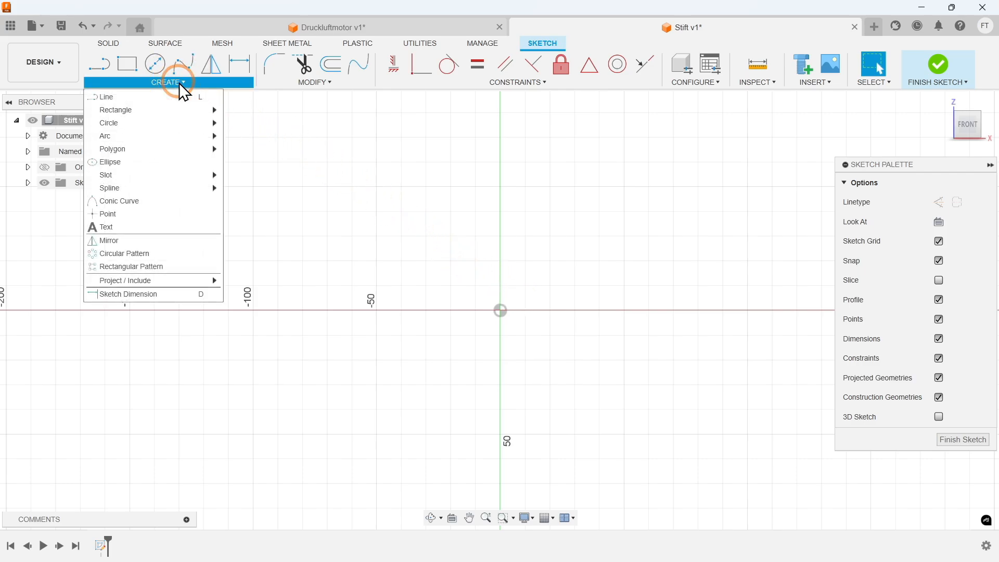
mouse_move(174, 123)
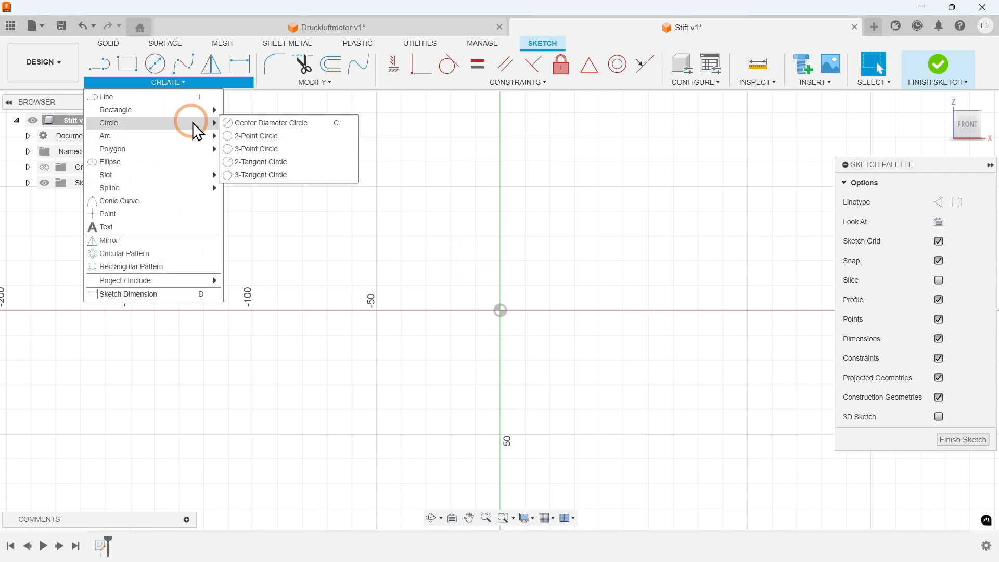
click(259, 124)
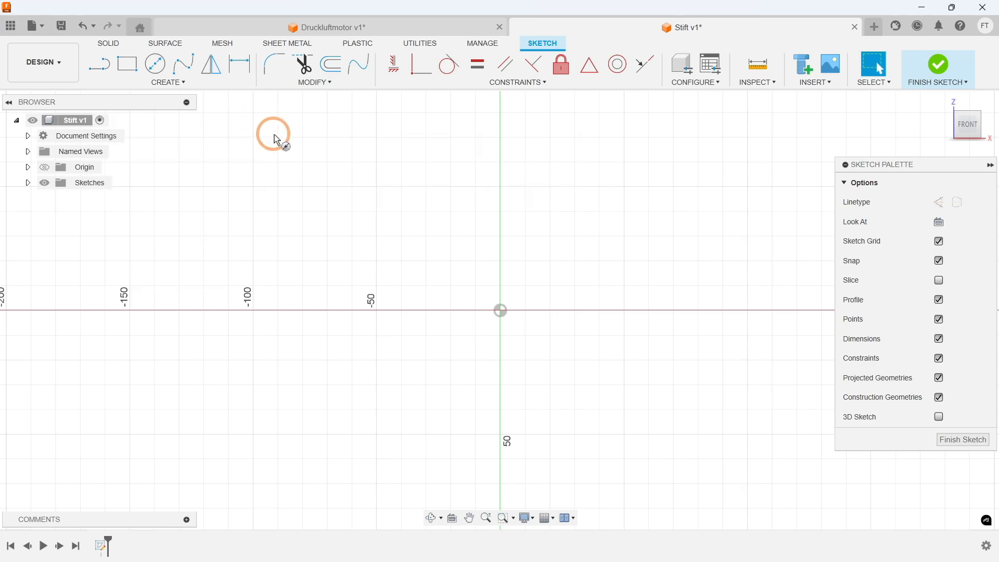
click(500, 312)
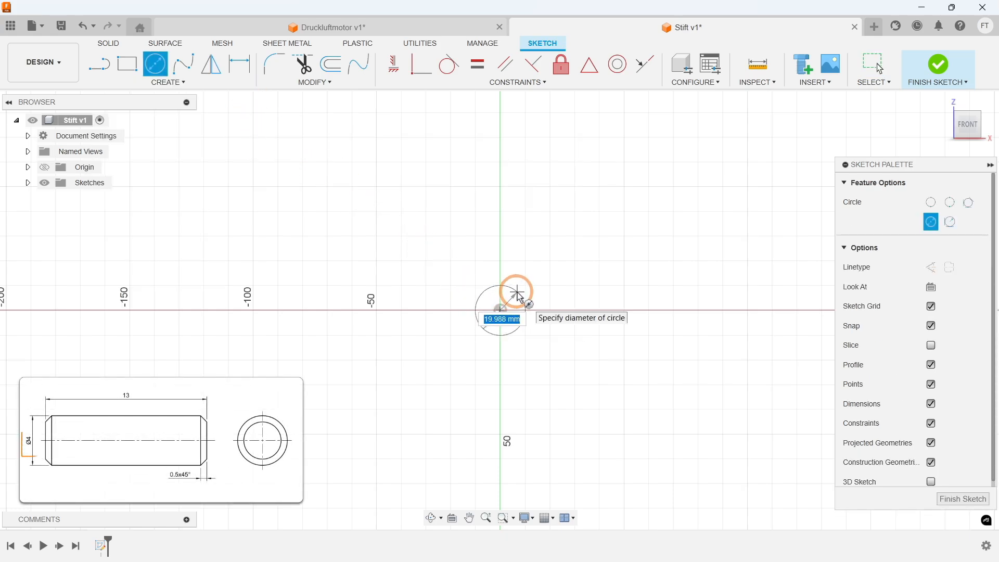
text(4)
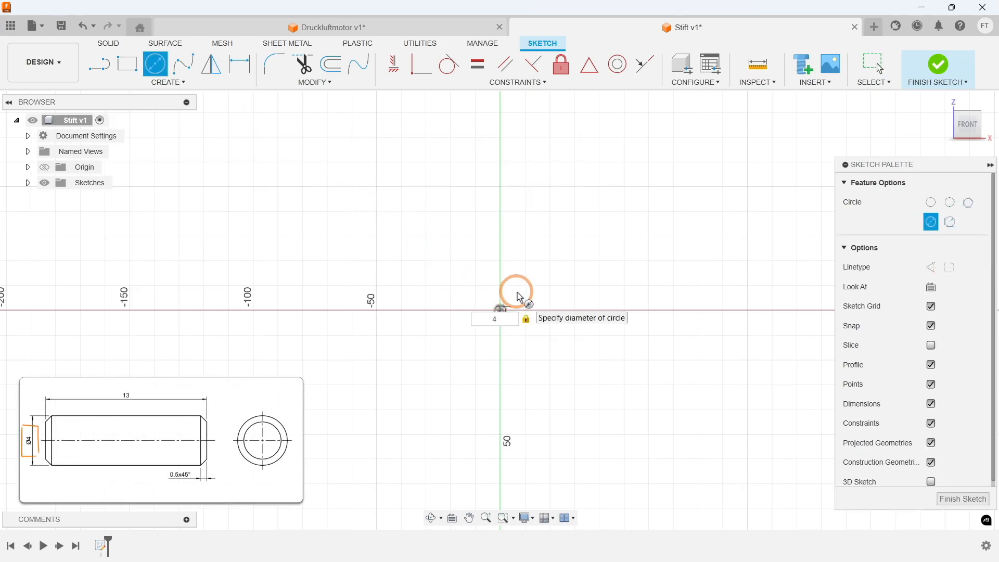
key(Return)
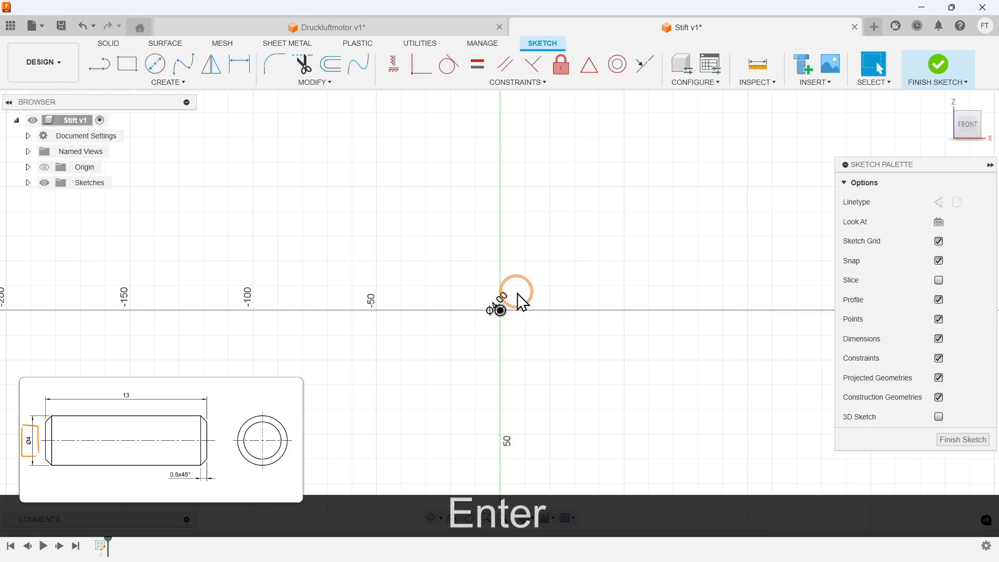
Extrude the circle profile 13 mm to one side as a new body.
middle_click(517, 293)
middle_click(518, 292)
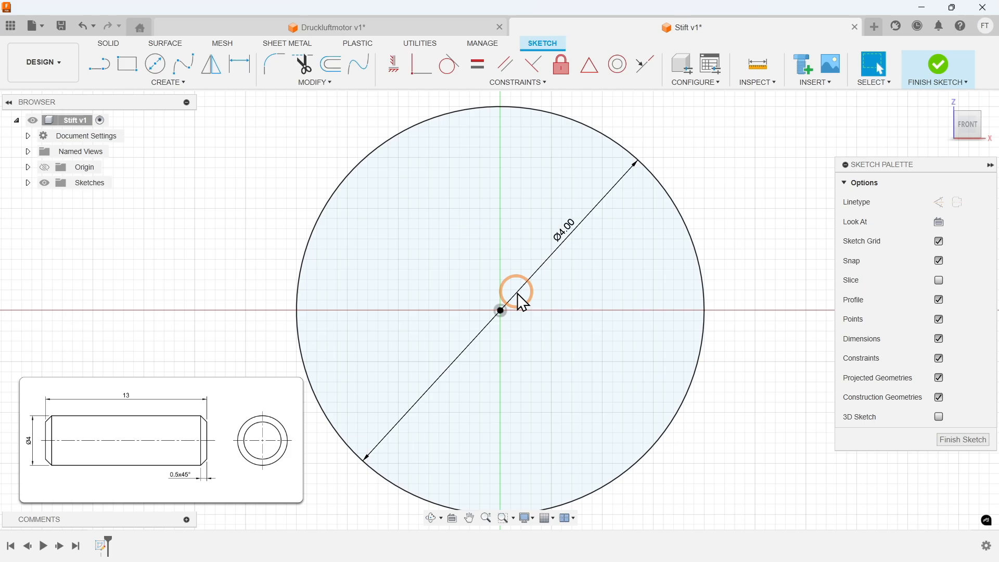
key(e)
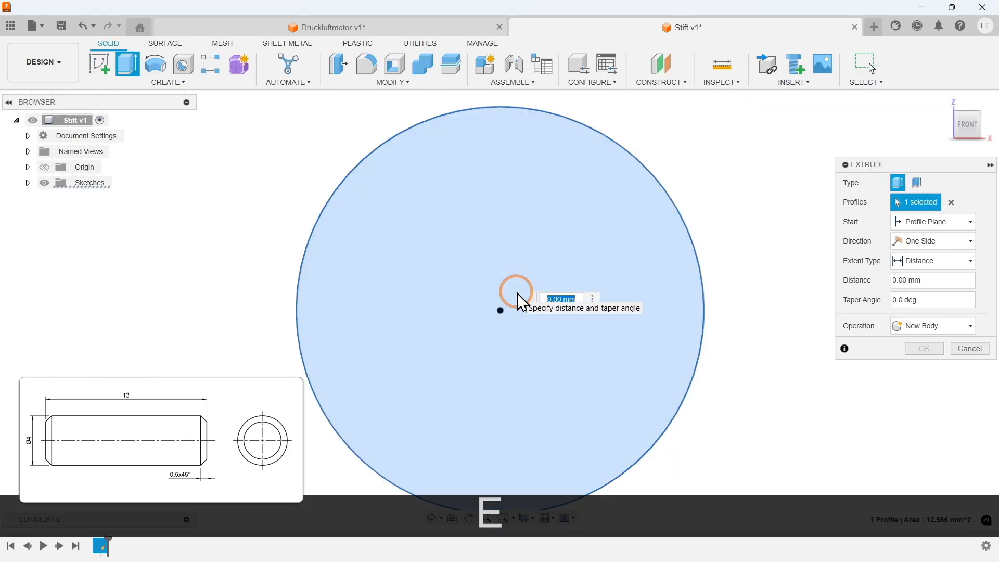
text(13)
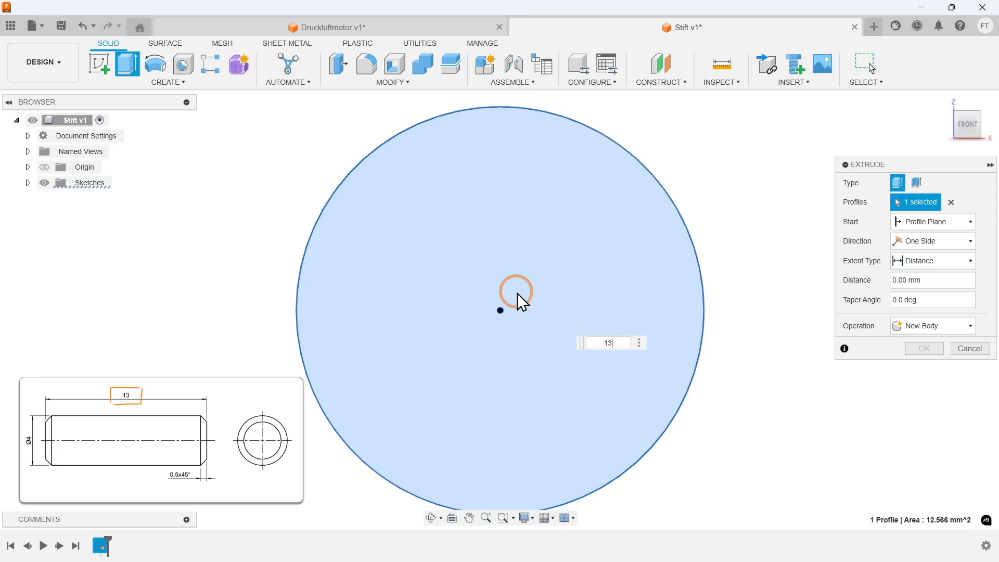
key(Return)
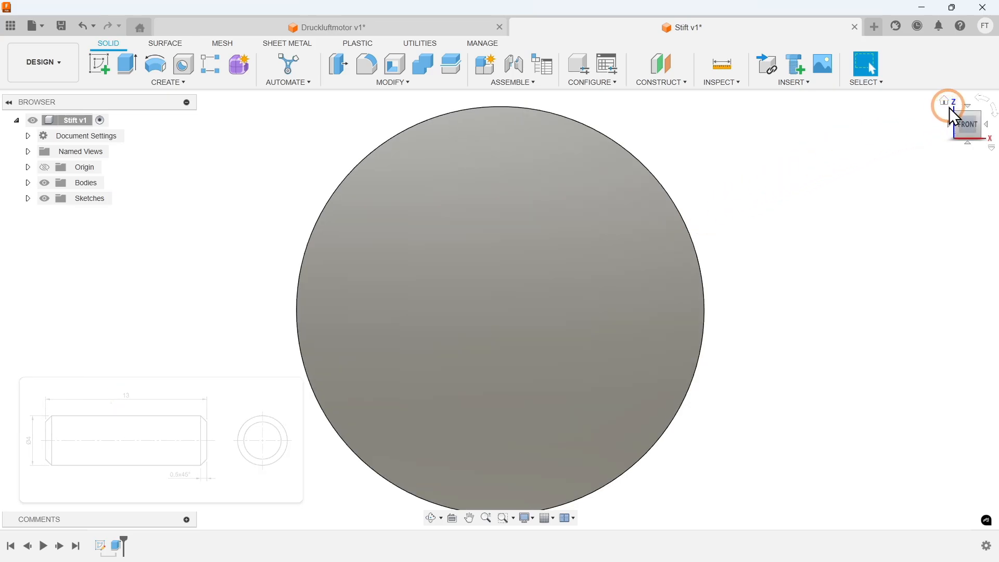
Pin the Chamfer command to the toolbar.
click(947, 103)
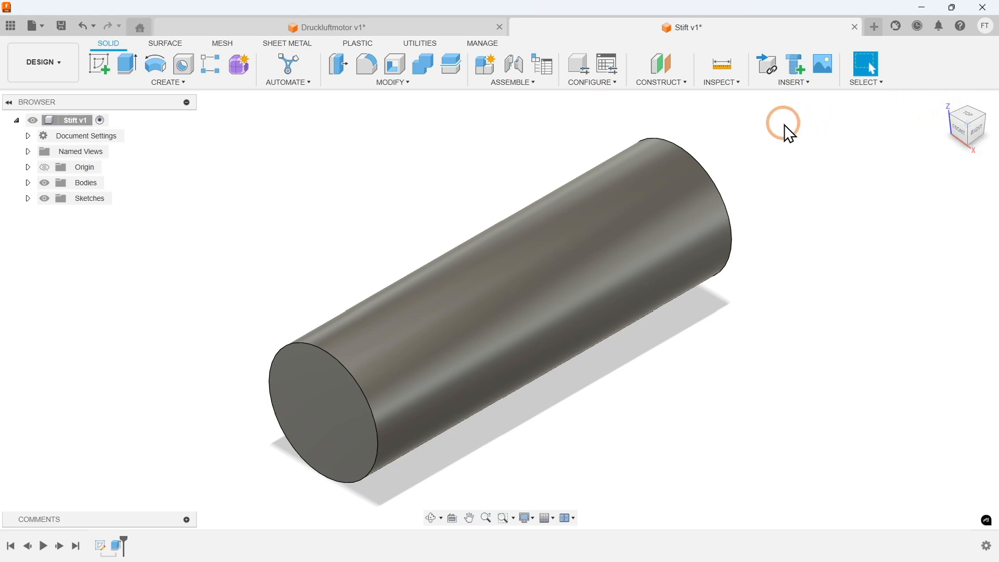
click(409, 83)
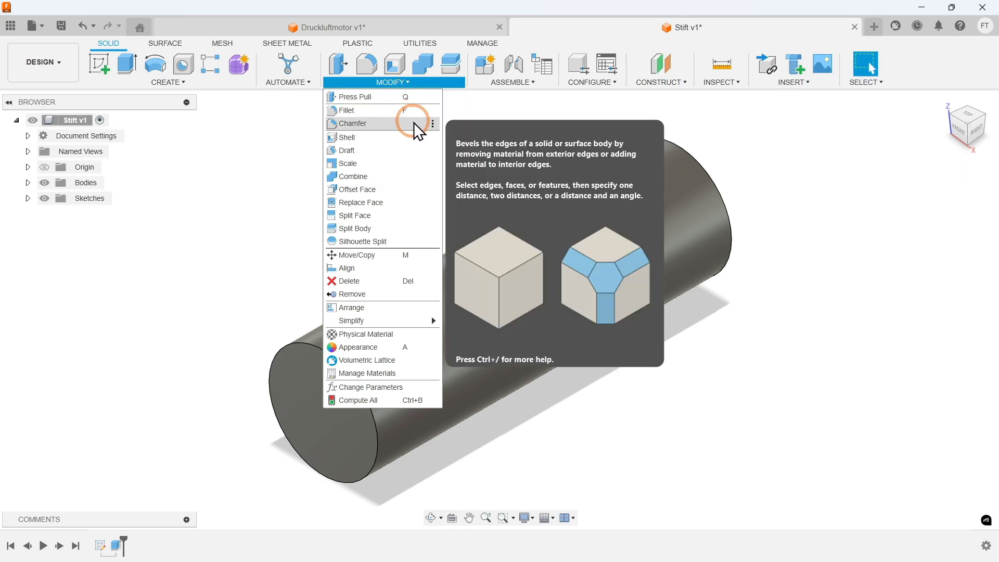
click(432, 124)
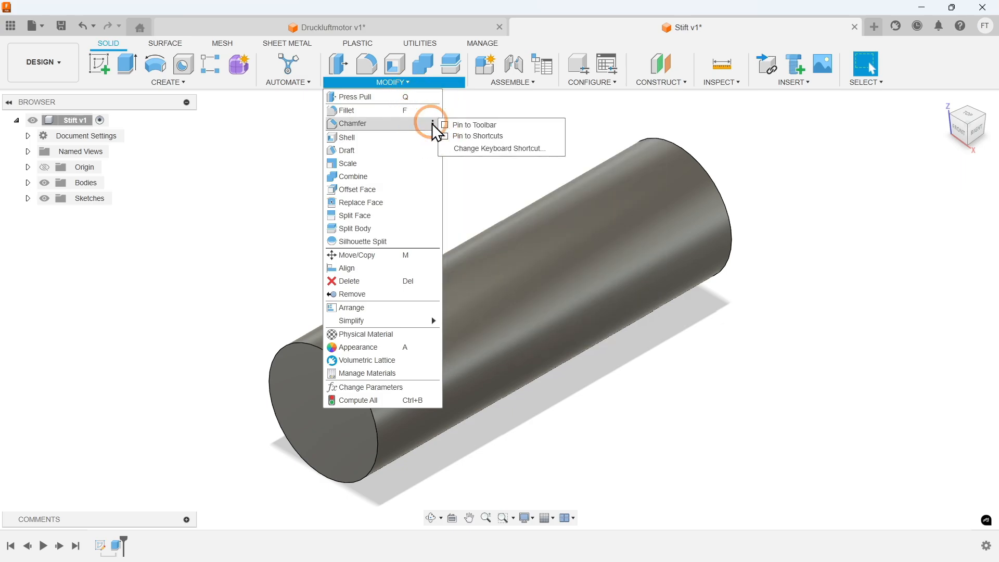
click(474, 126)
click(504, 107)
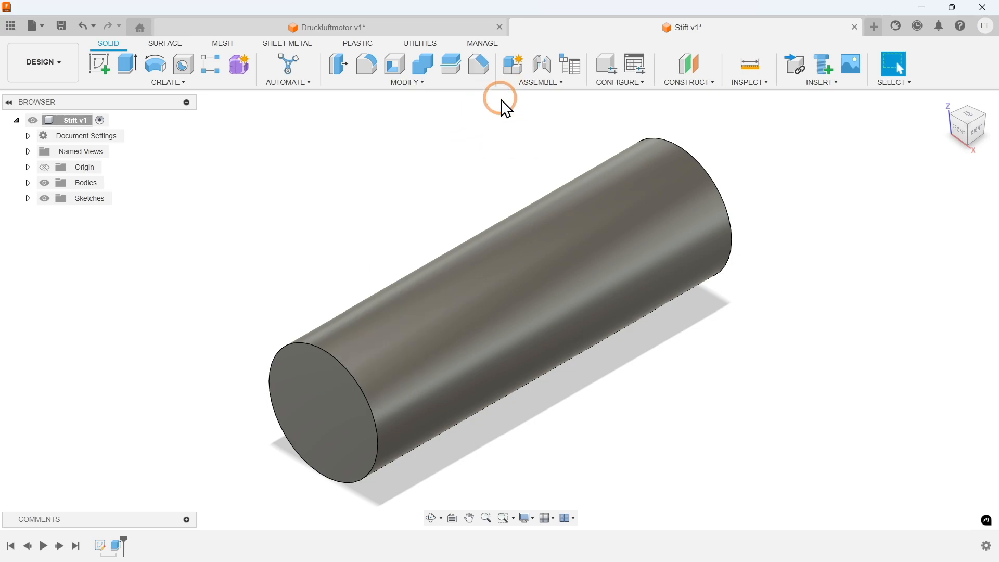
Chamfer the circular edges at both ends of the pin with an equal distance of 0.5 mm.
click(483, 68)
click(445, 144)
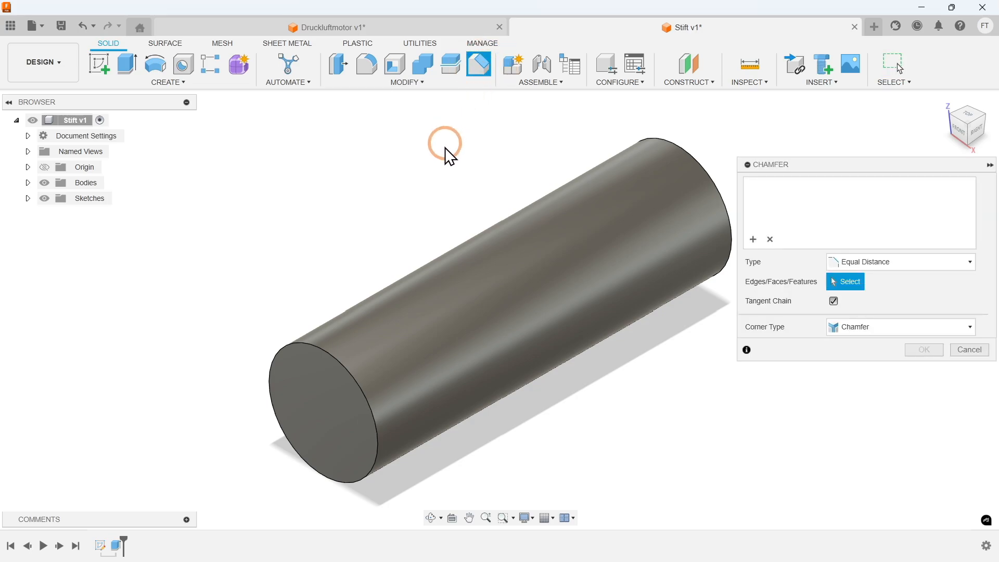
click(339, 355)
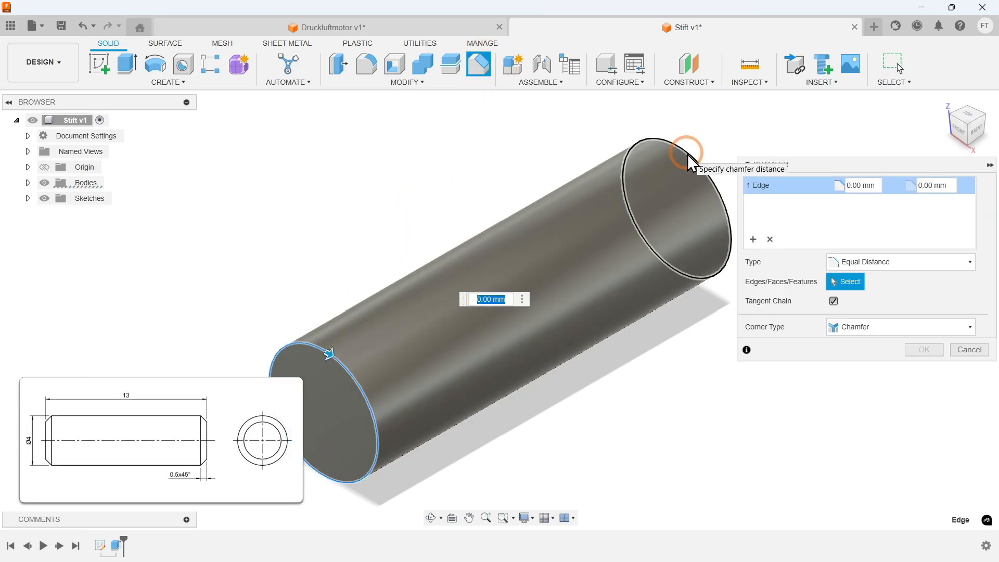
click(688, 154)
text(0,5)
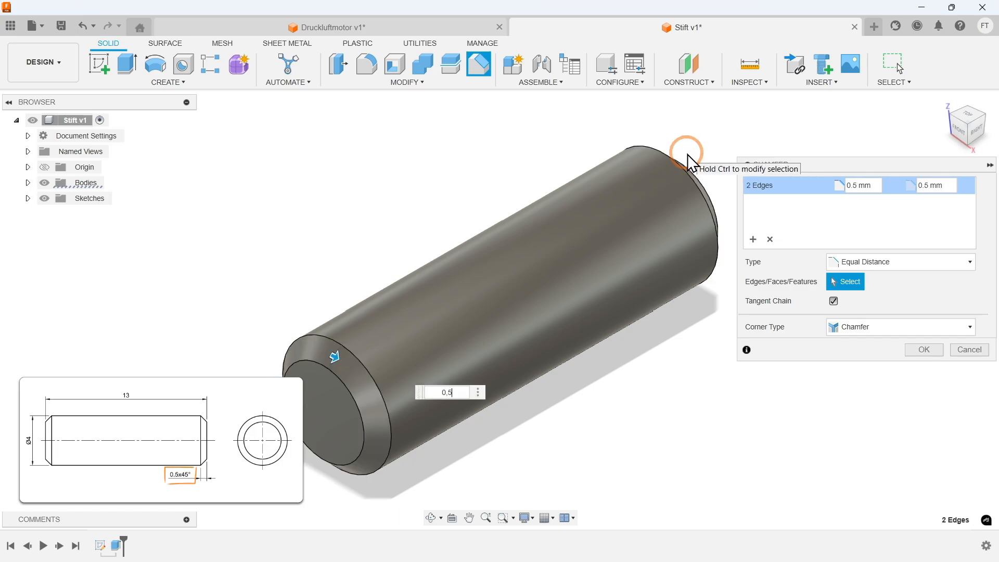
key(Return)
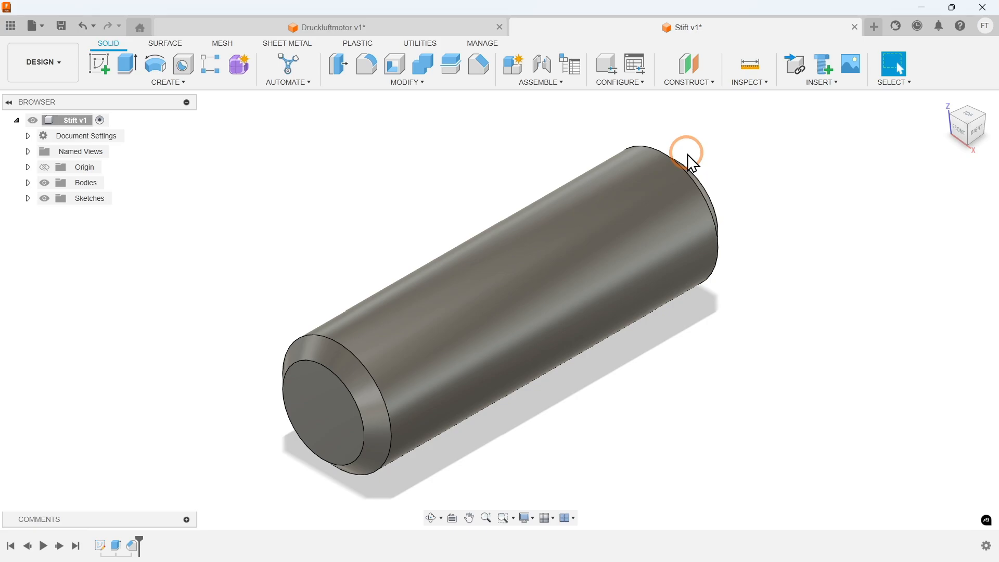
Hide the pin's solid body, Body1.
click(28, 184)
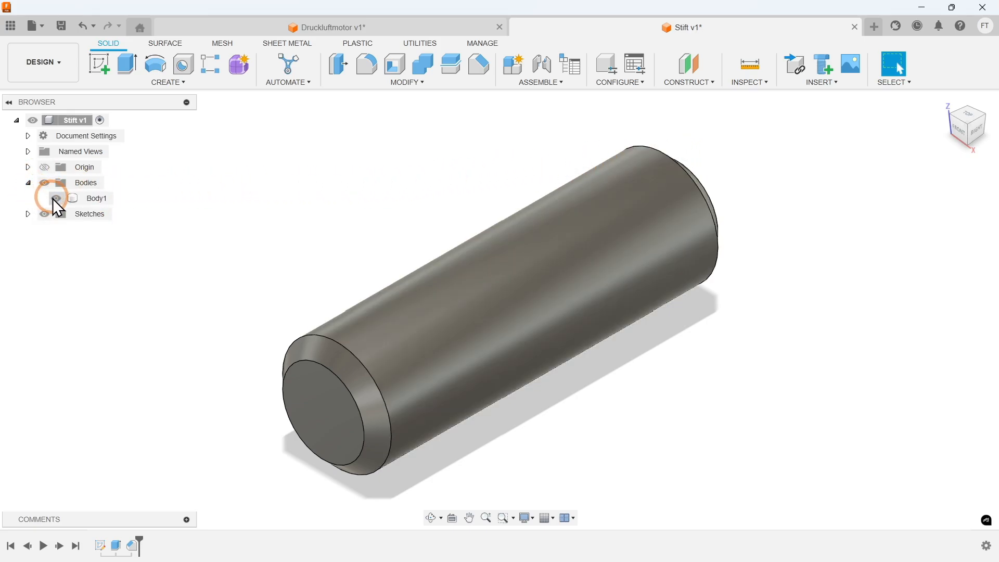
click(54, 198)
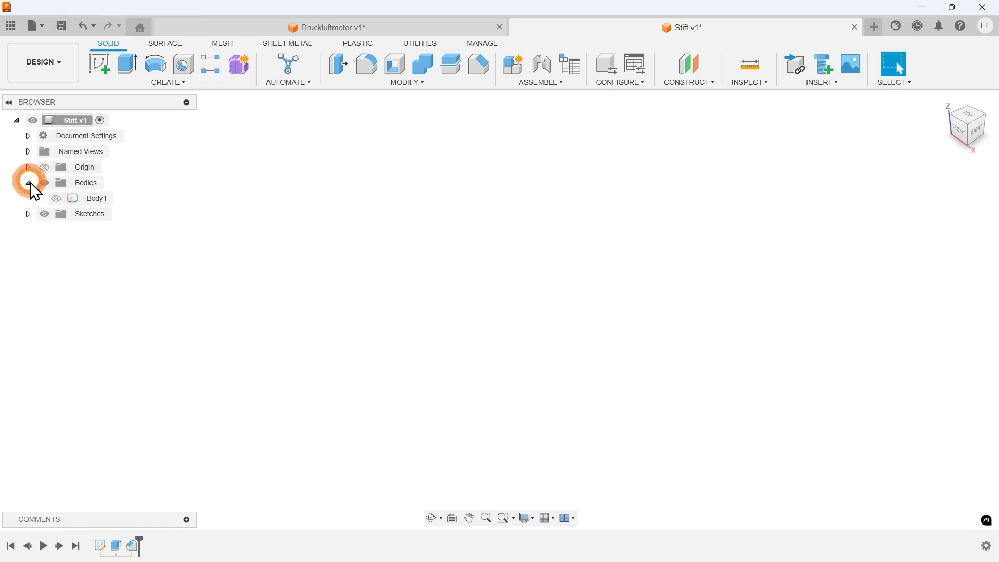
click(29, 183)
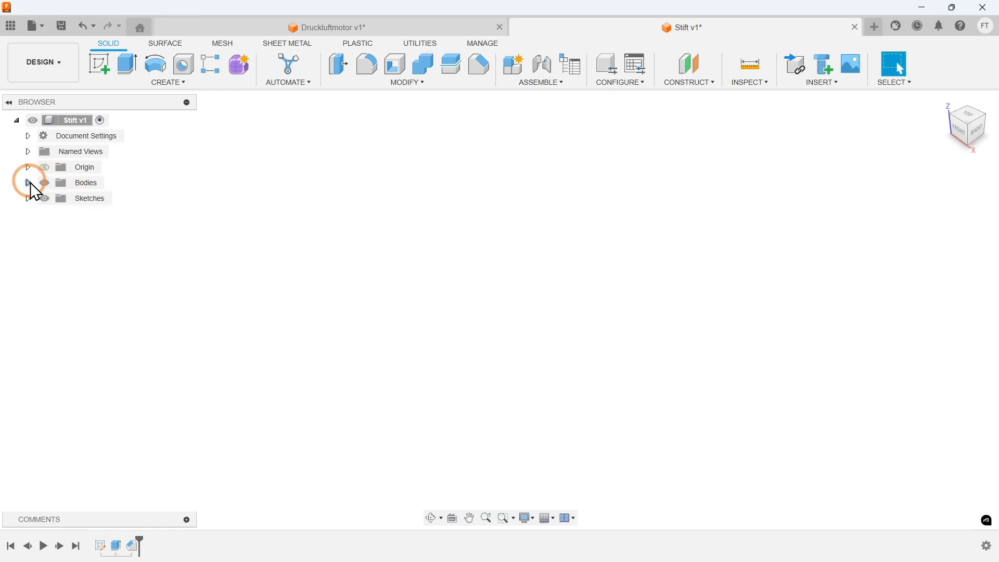
Start a new sketch on the vertical YZ origin plane.
click(139, 83)
click(138, 111)
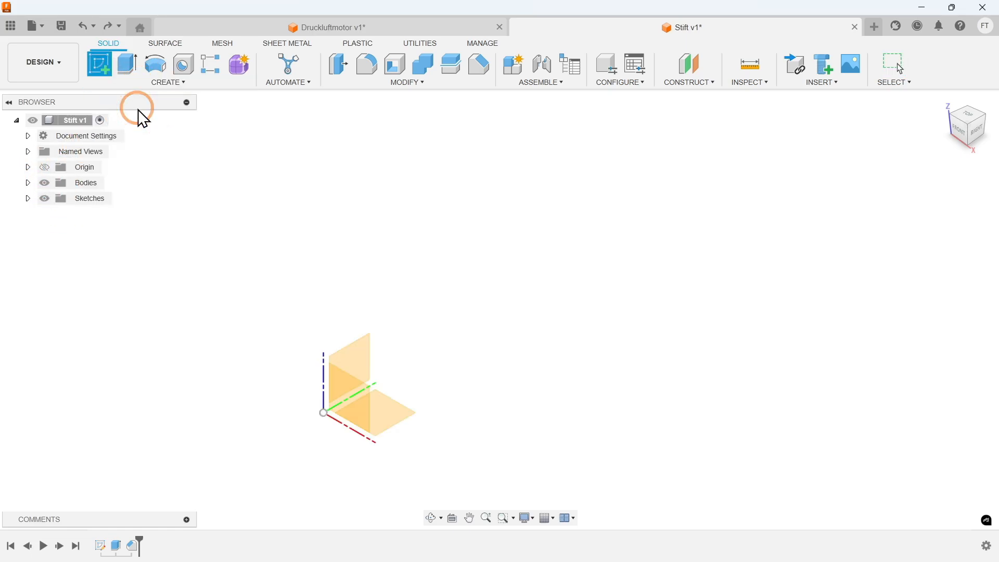
click(346, 358)
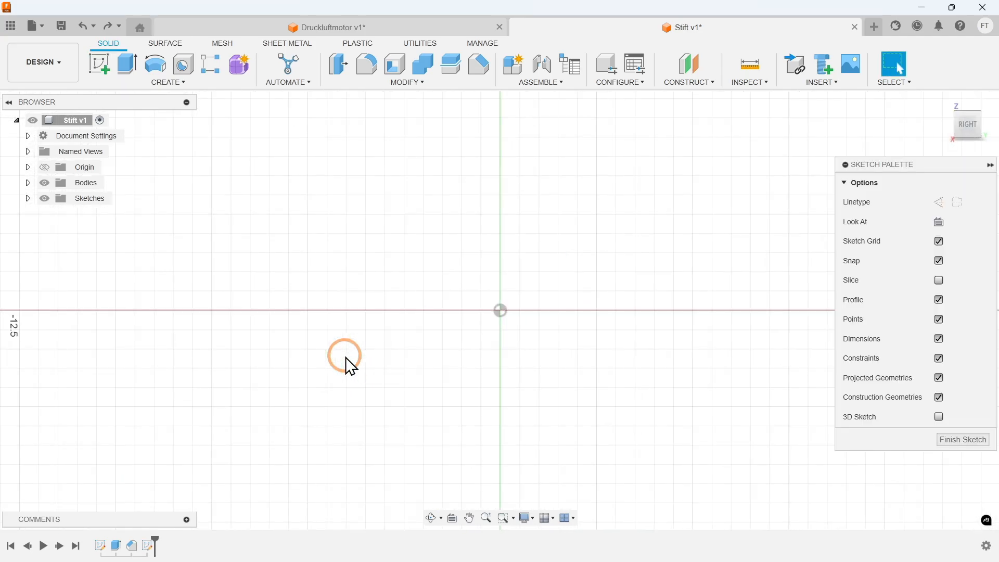
middle_drag(345, 359, 127, 423)
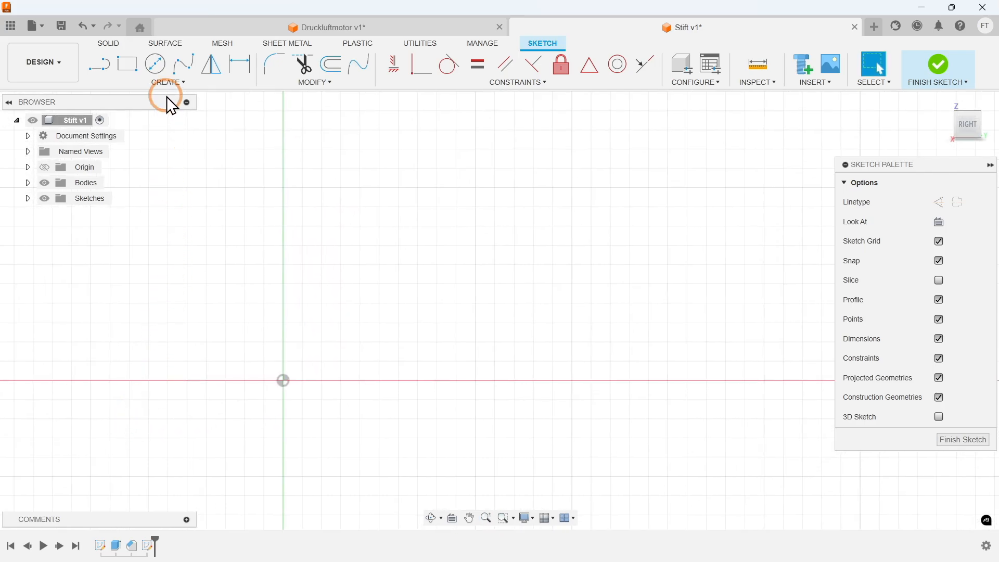
Sketch a 2-point rectangle from the origin, about 10.5 mm long and 3 mm high.
click(169, 83)
mouse_move(173, 109)
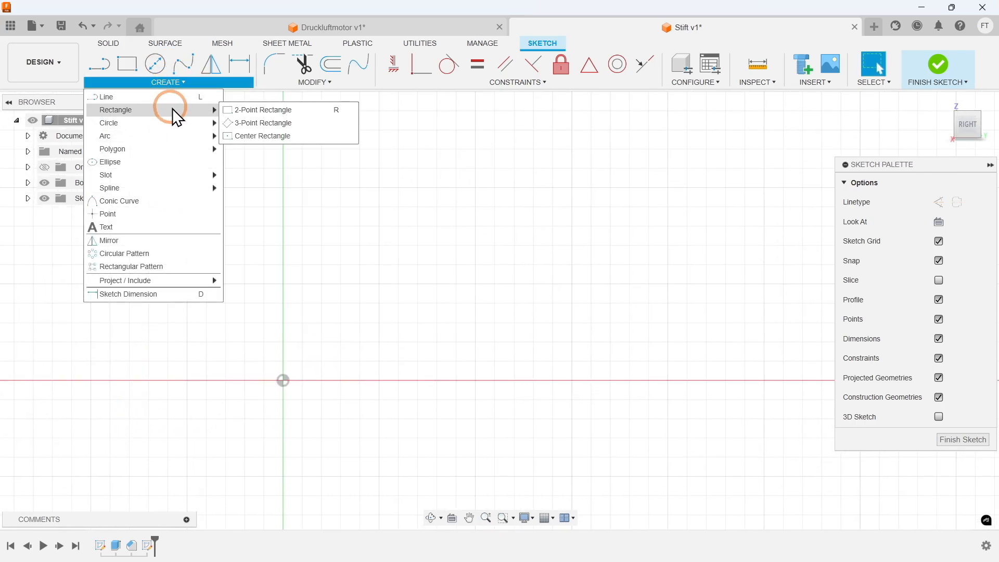
click(294, 109)
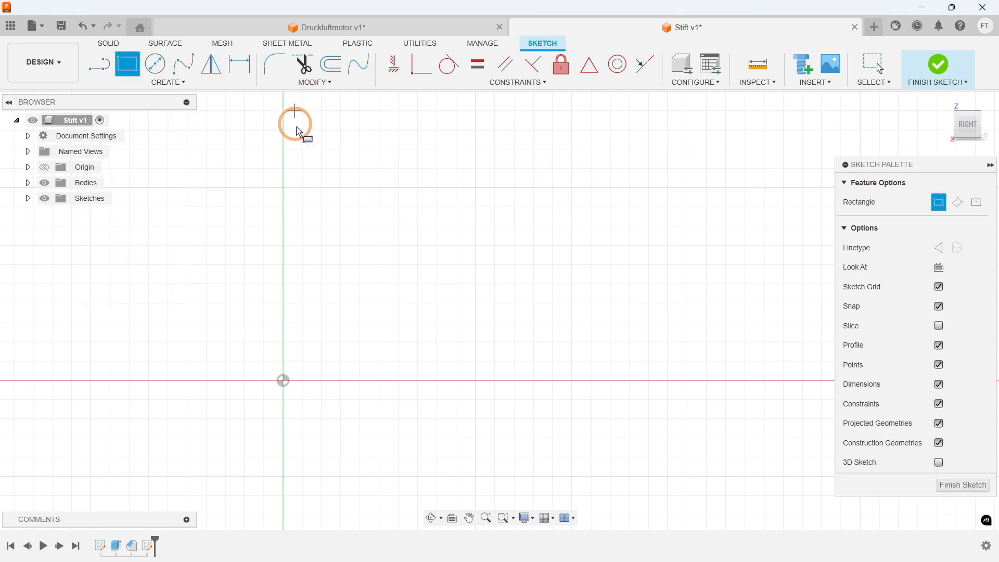
click(284, 381)
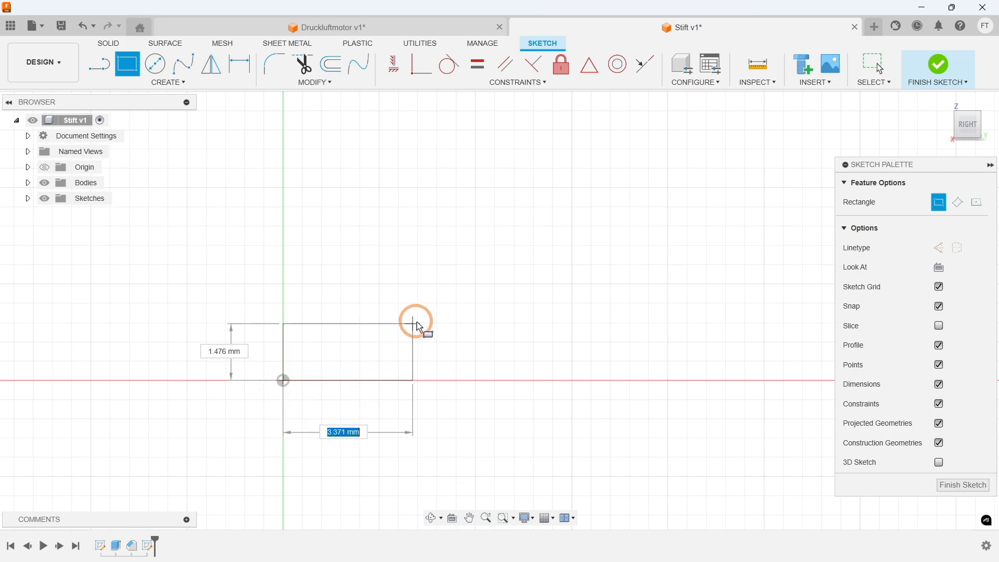
click(687, 265)
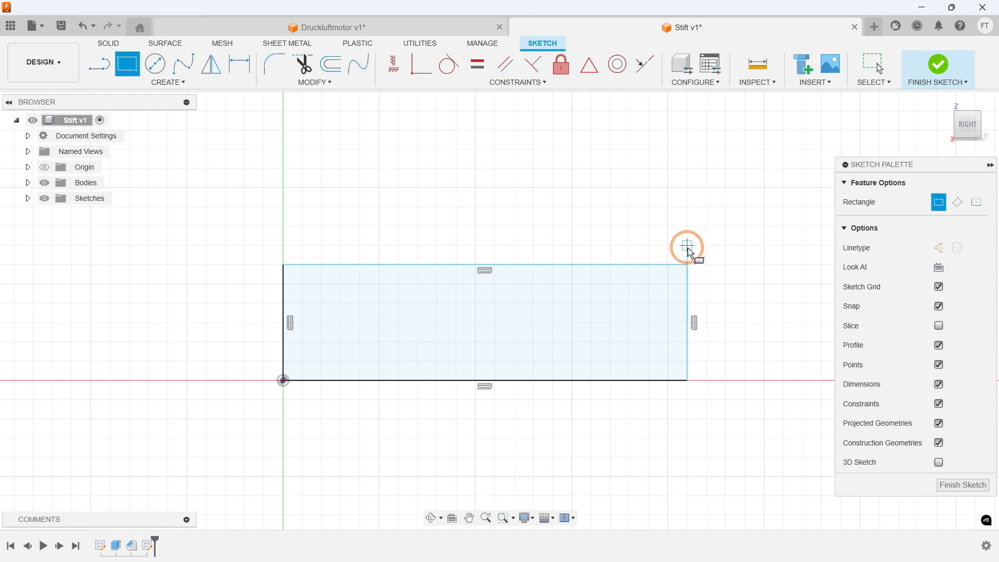
key(Escape)
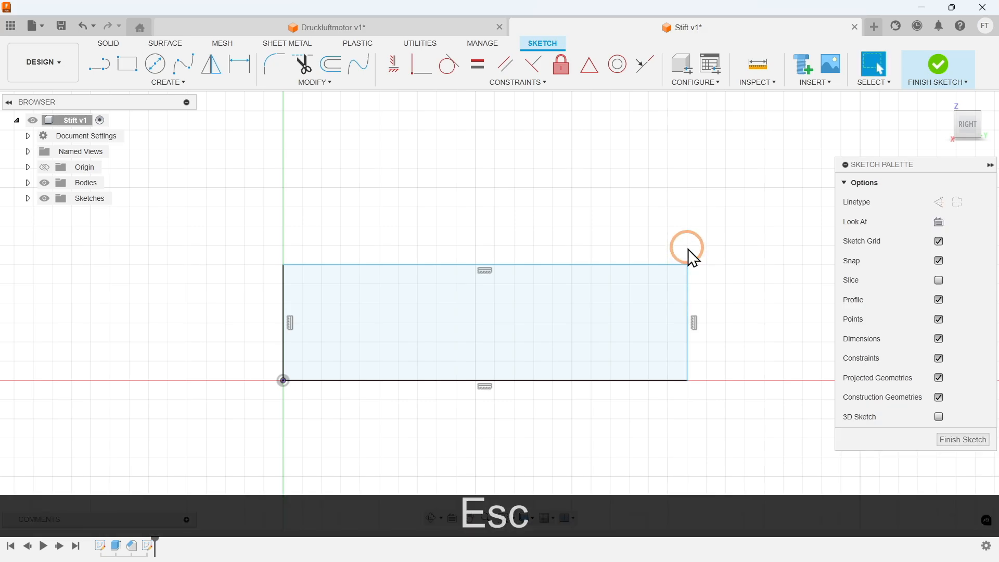
Convert the rectangle's lower edge on the horizontal axis into a centerline.
click(643, 382)
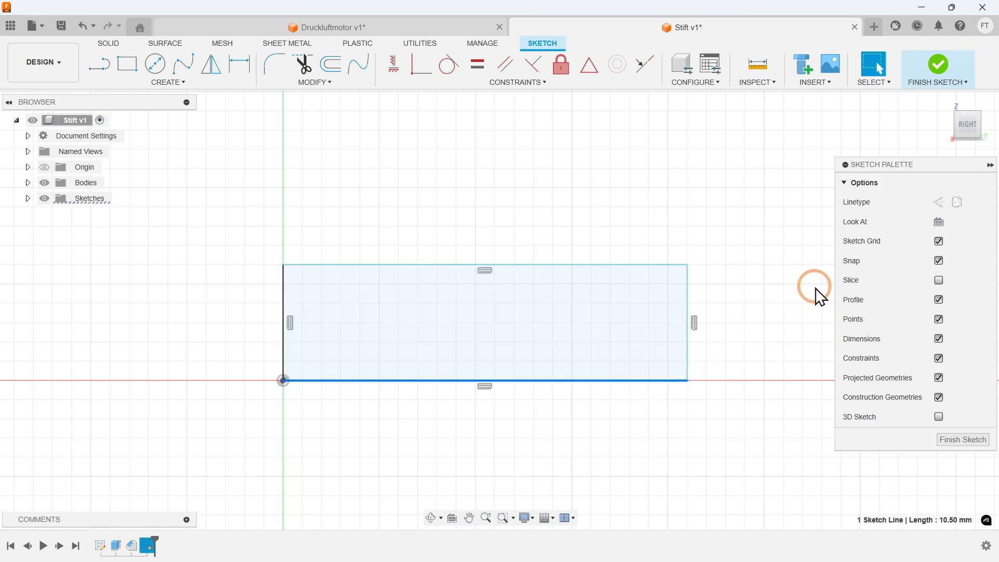
click(957, 203)
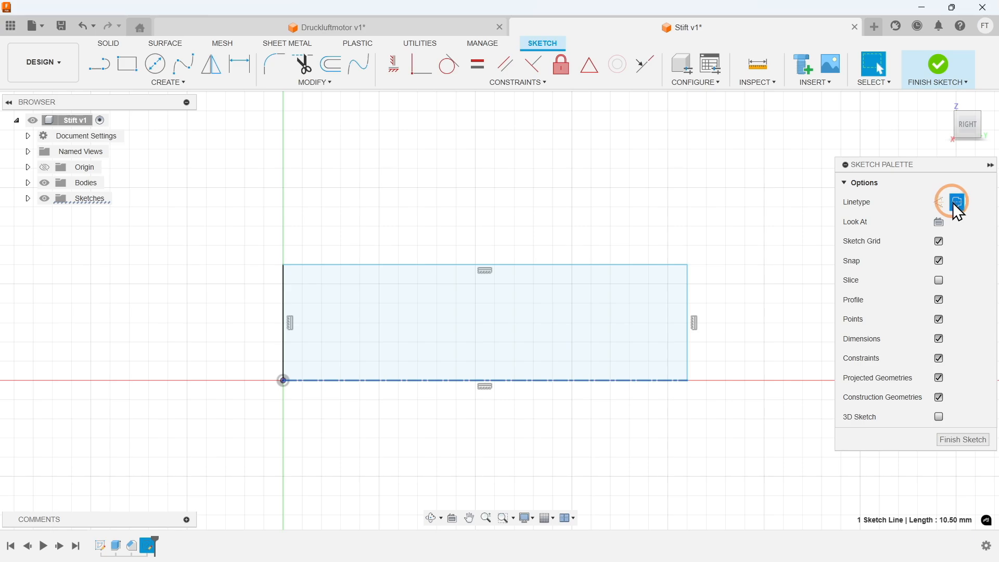
click(736, 209)
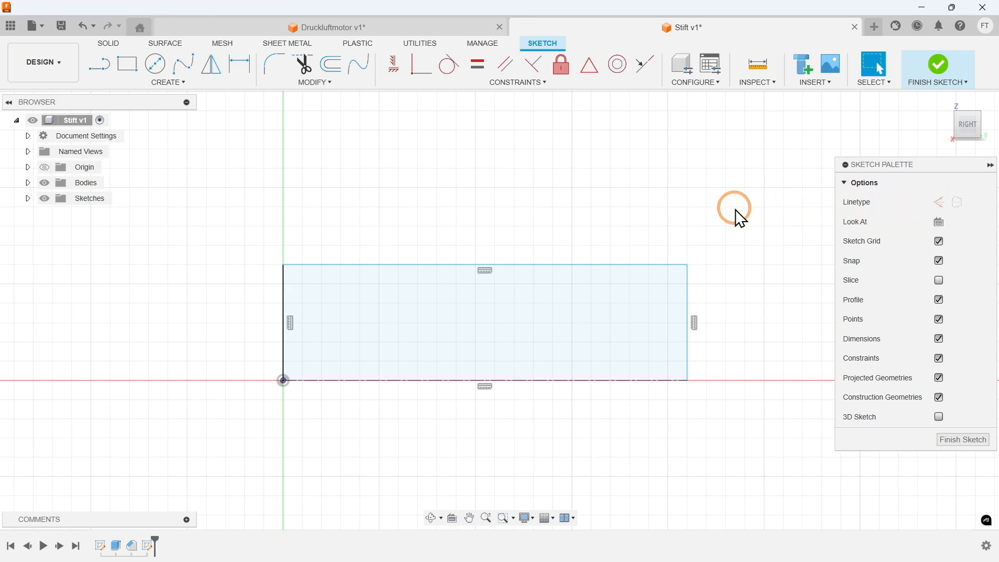
Dimension the rectangle's upper edge from the centerline as a diameter of 4 mm.
click(202, 84)
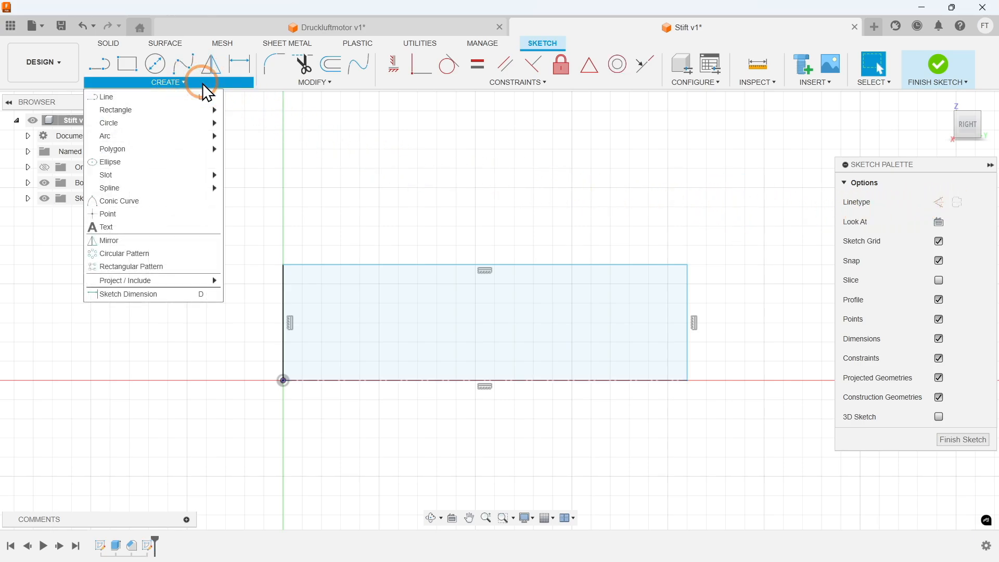
click(175, 293)
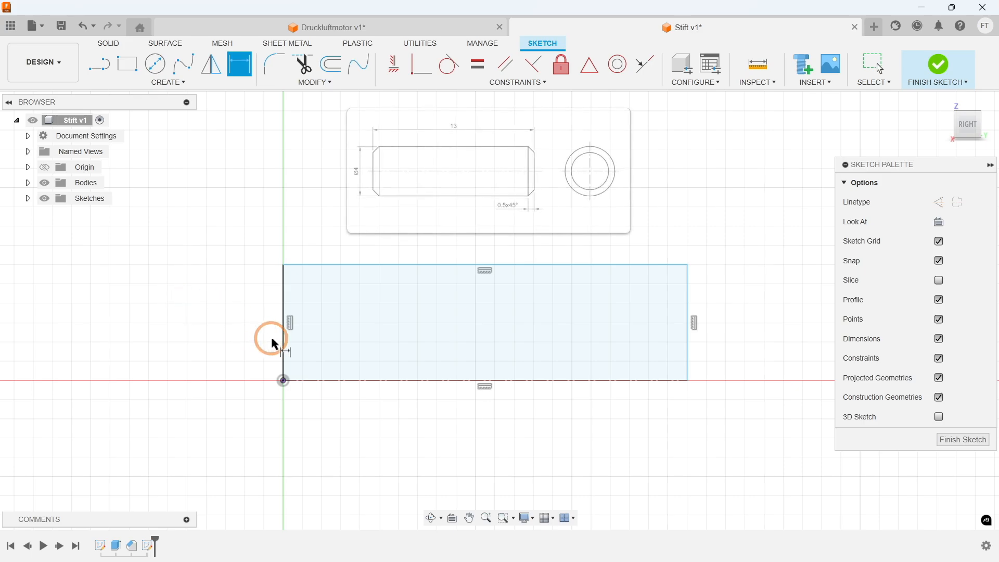
click(379, 381)
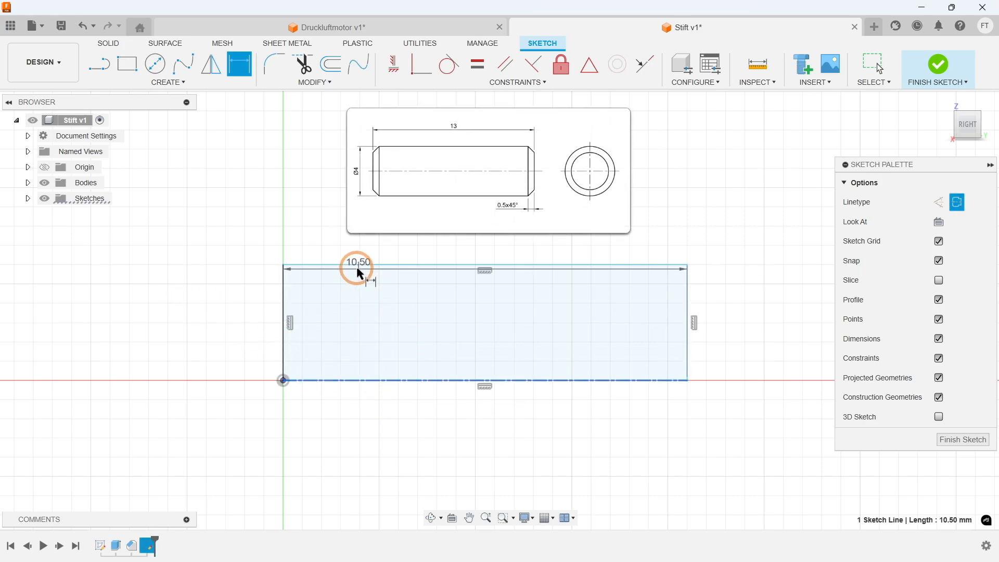
click(352, 265)
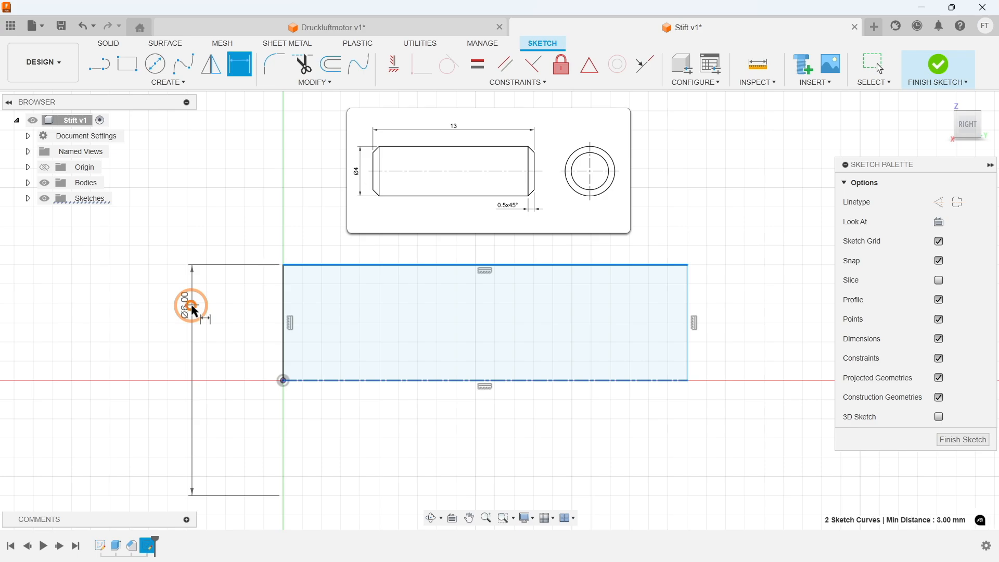
click(191, 305)
text(4)
key(Return)
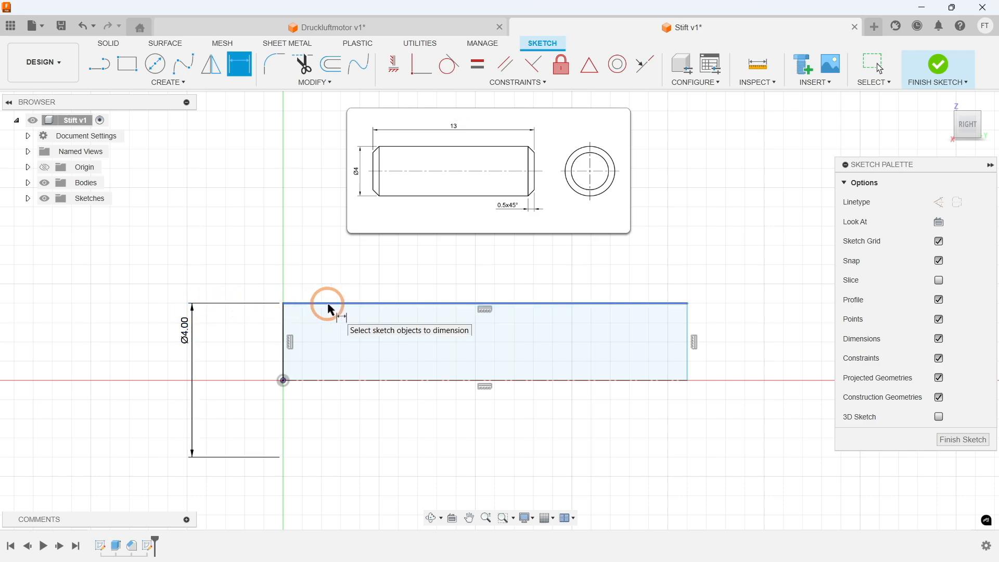
Dimension the distance between the rectangle's two short sides as 13 mm and finish the sketch.
click(284, 331)
click(687, 318)
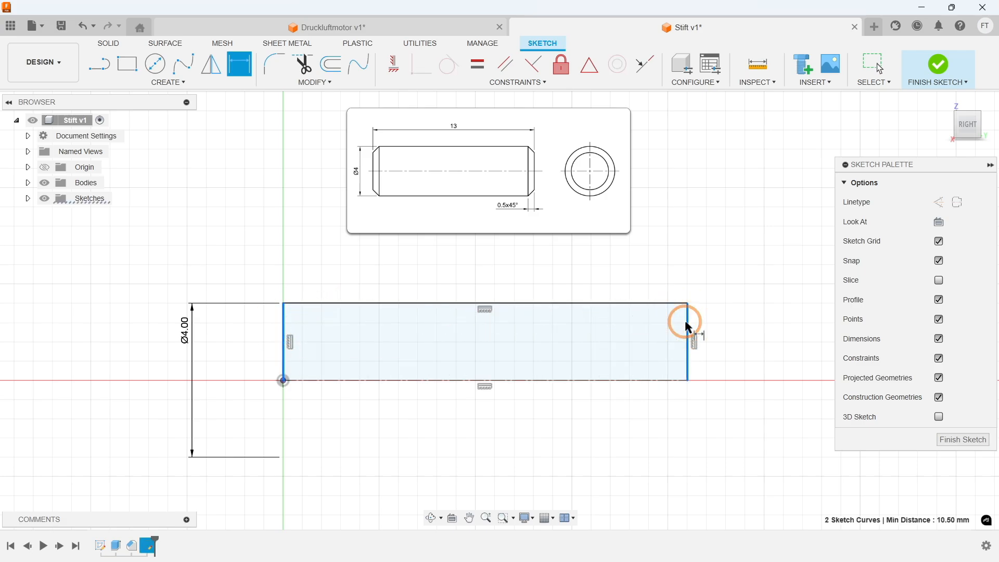
click(481, 272)
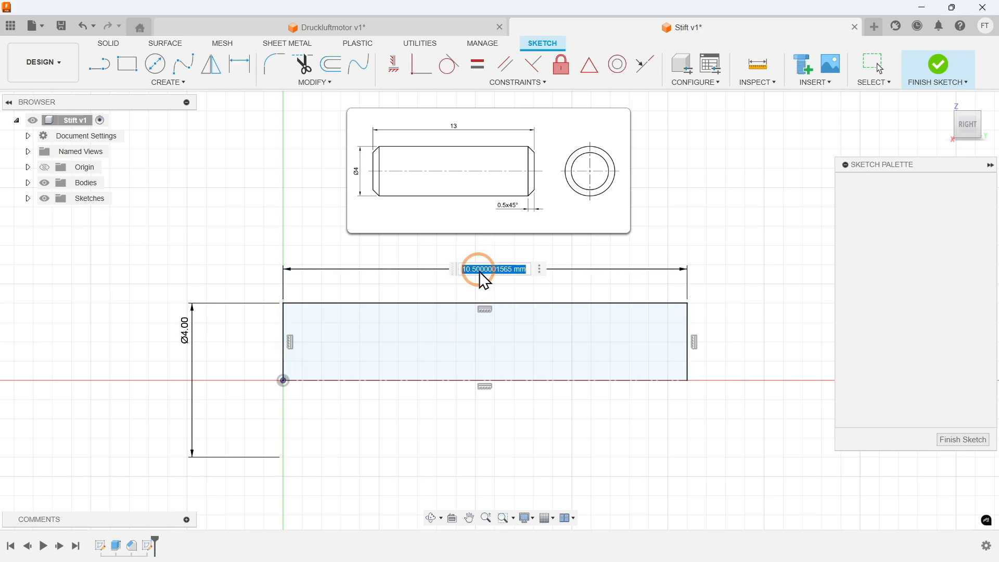
text(13)
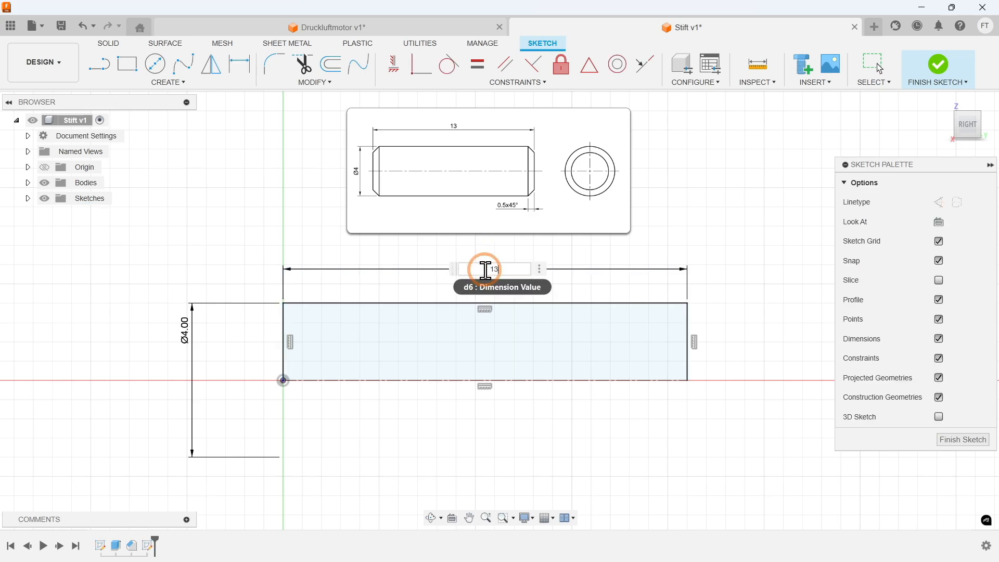
key(Return)
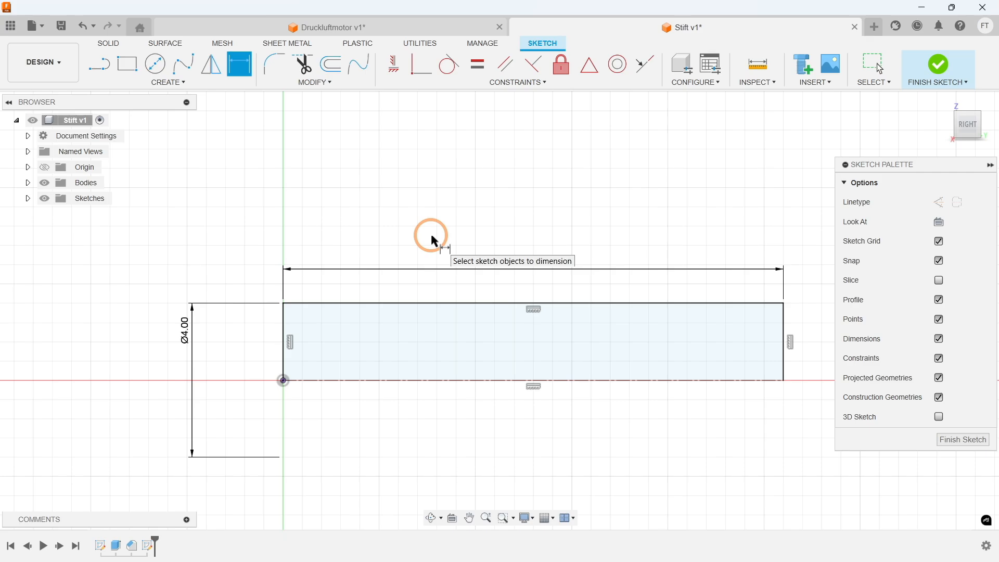
key(Escape)
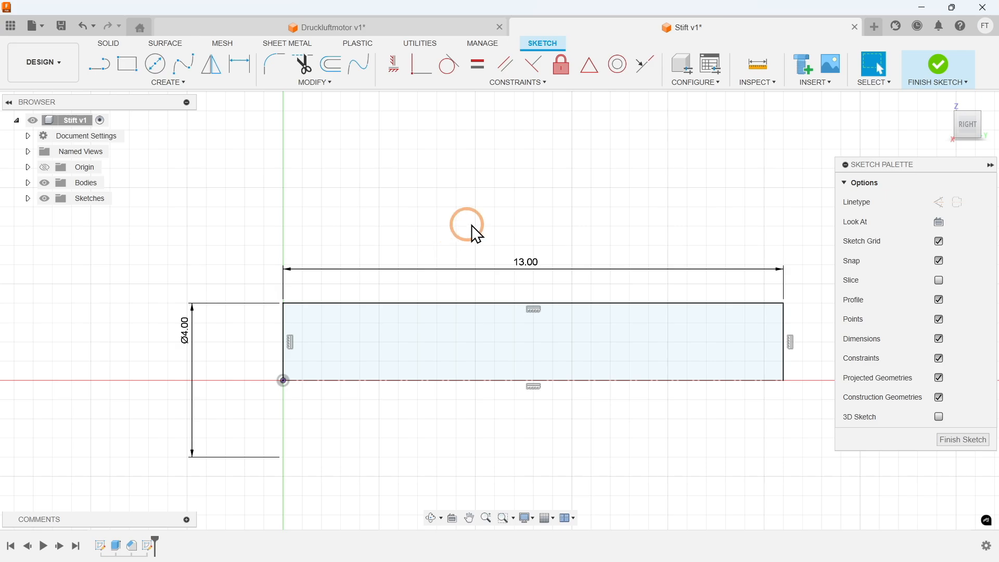
click(927, 70)
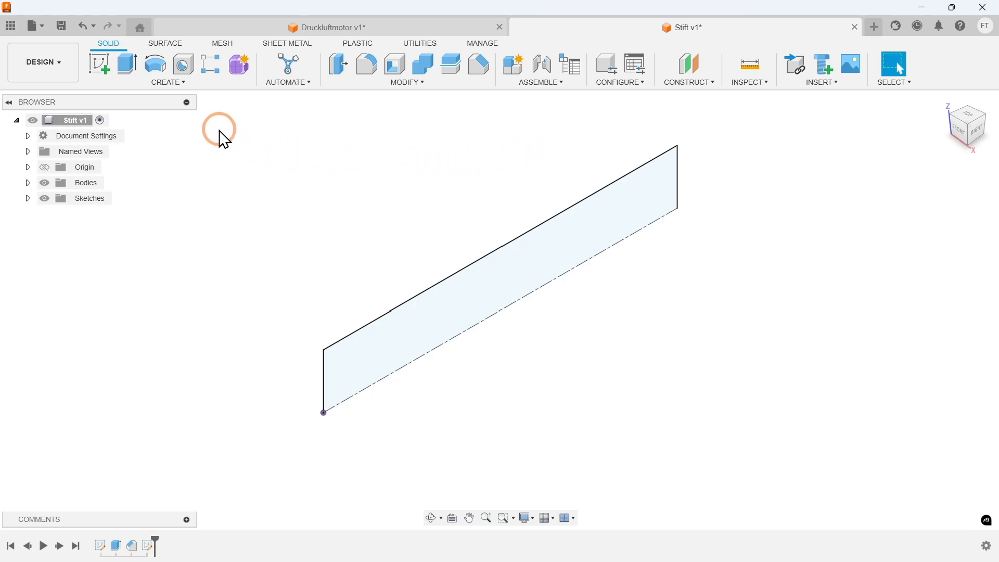
Assign W as the keyboard shortcut for the Revolve command.
click(182, 84)
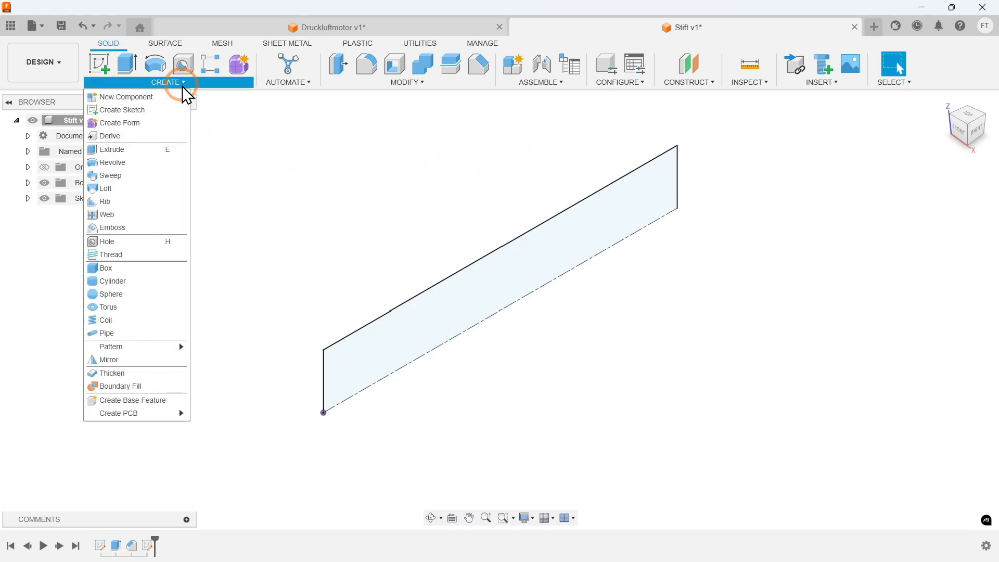
click(181, 162)
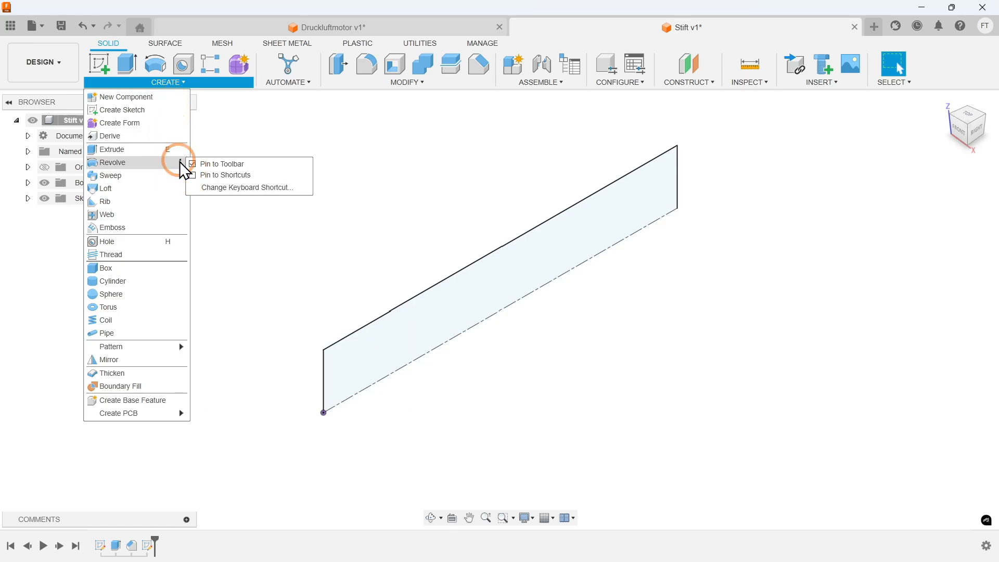
click(212, 186)
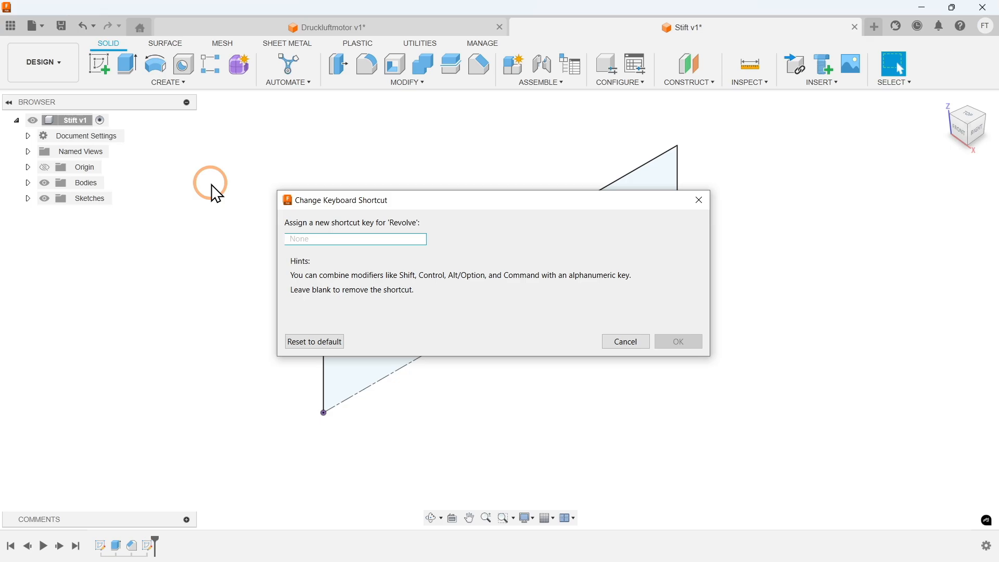
text(w)
key(Return)
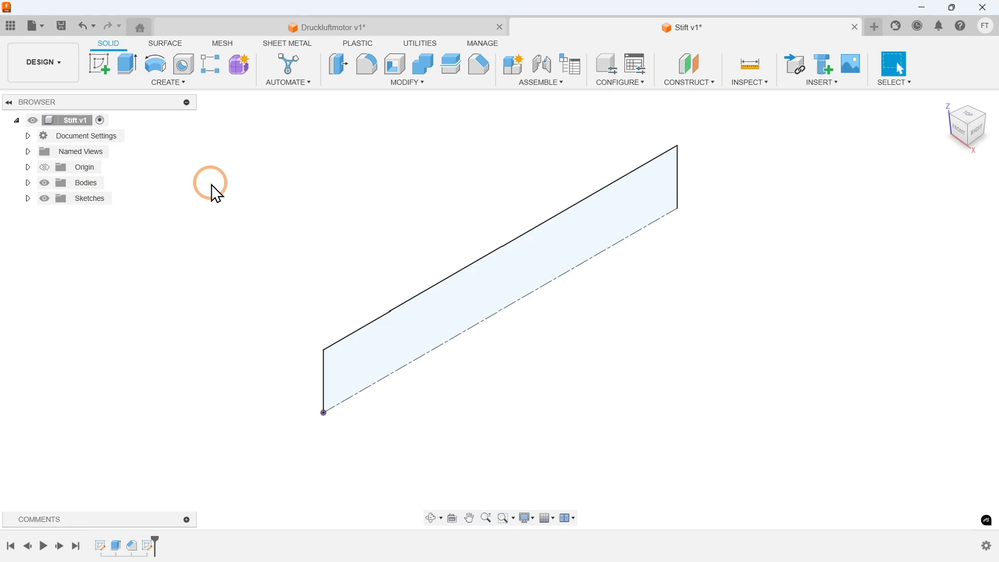
Revolve the rectangle profile 360 degrees around its centerline as a new body.
key(w)
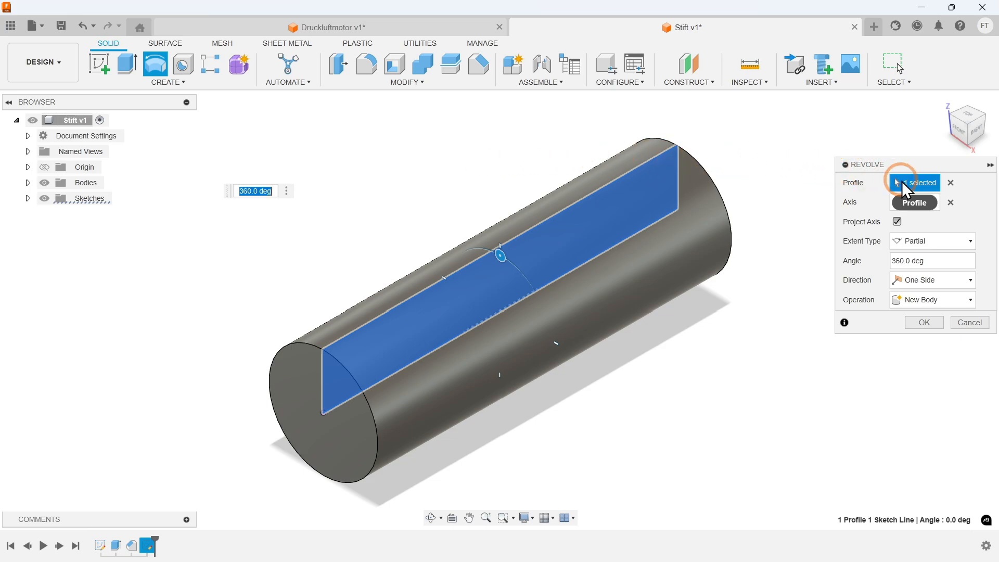
click(903, 204)
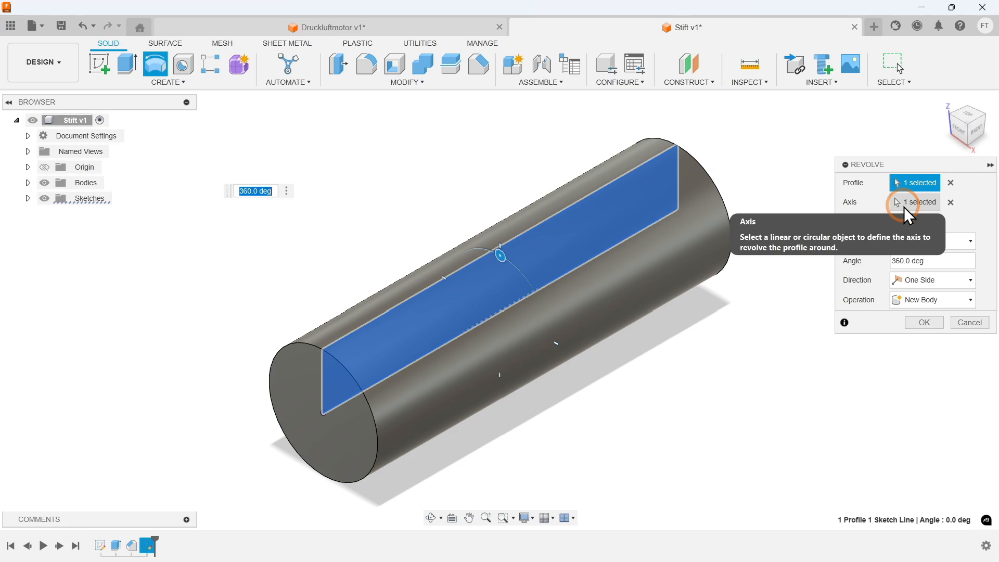
click(923, 322)
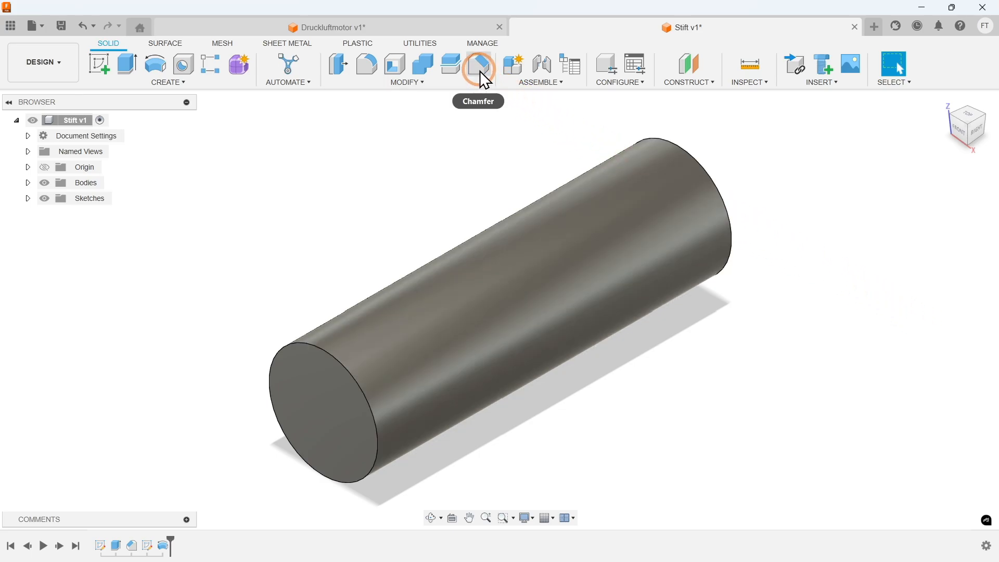
Chamfer the circular edges at both ends of the revolved pin with an equal distance of 0.5 mm.
click(479, 69)
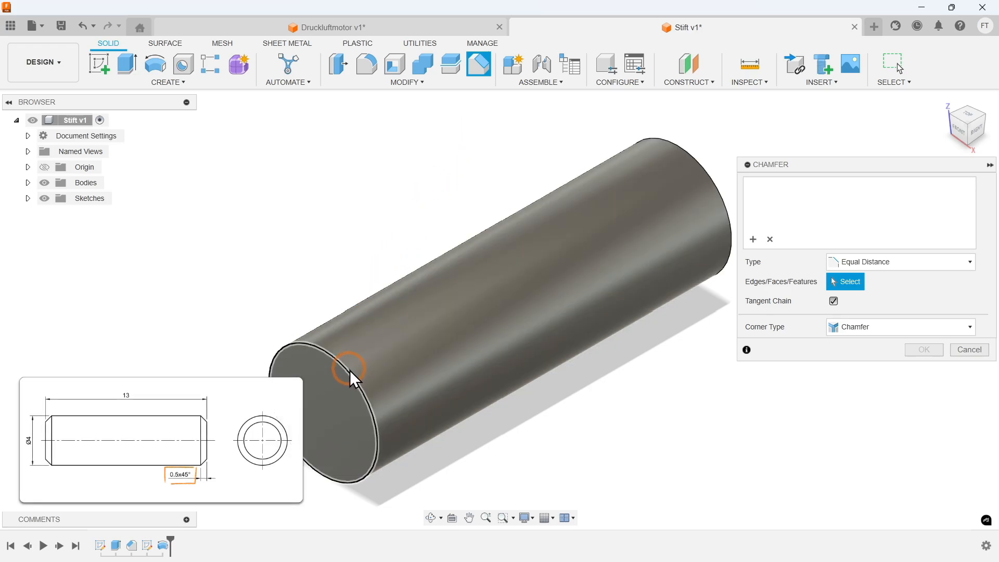
click(350, 369)
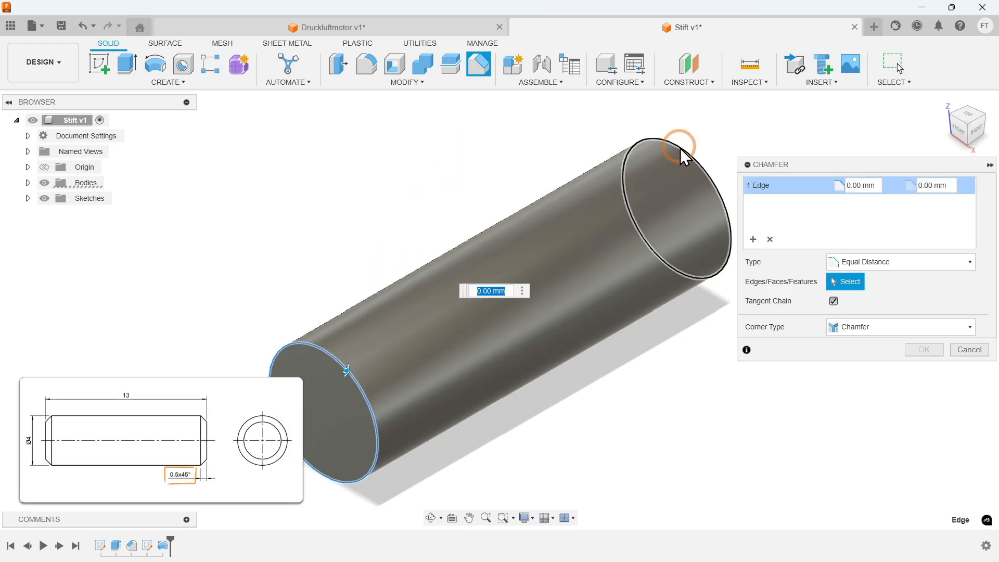
click(679, 148)
text(0.5)
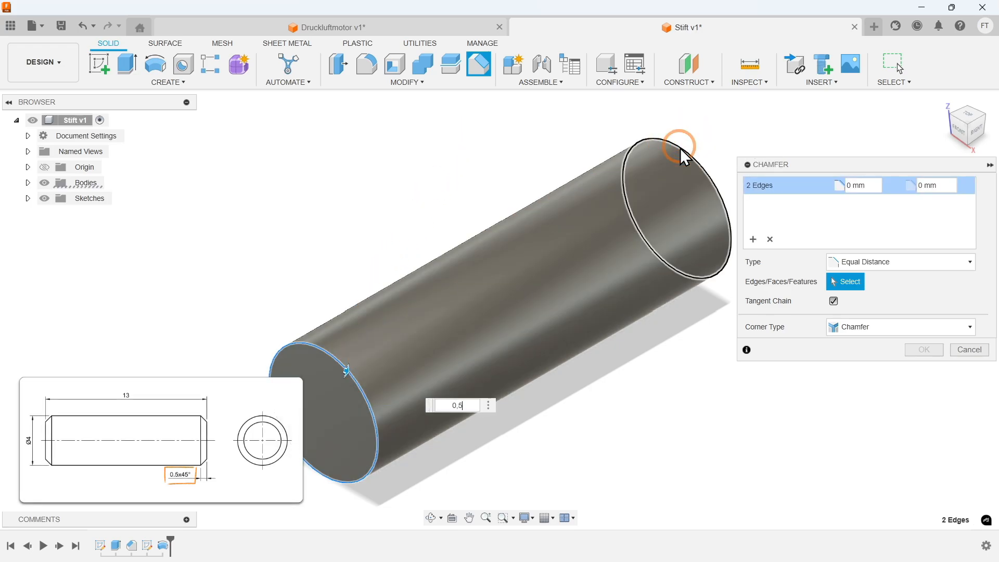
key(Return)
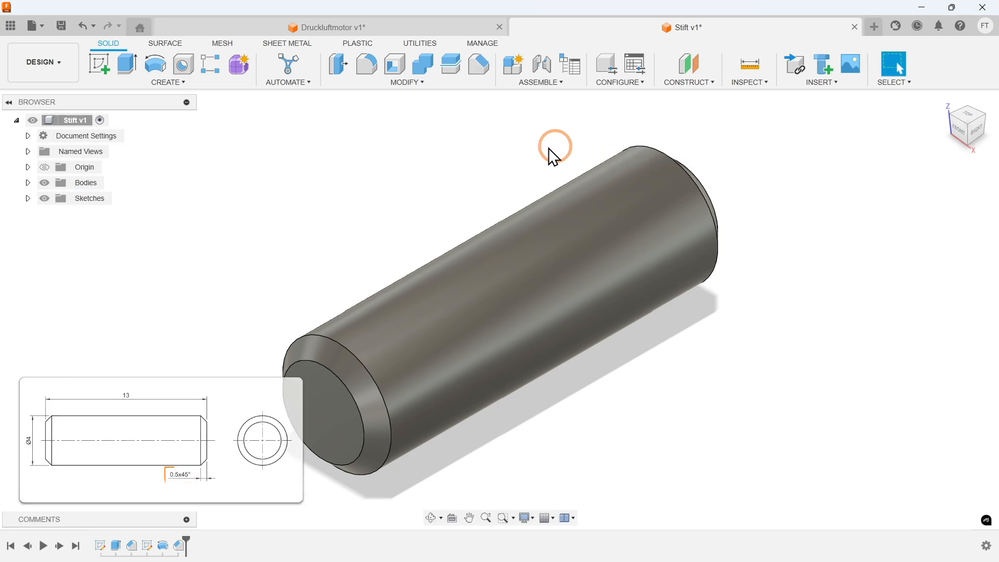
Hide the revolved pin's solid body, Body2.
click(28, 183)
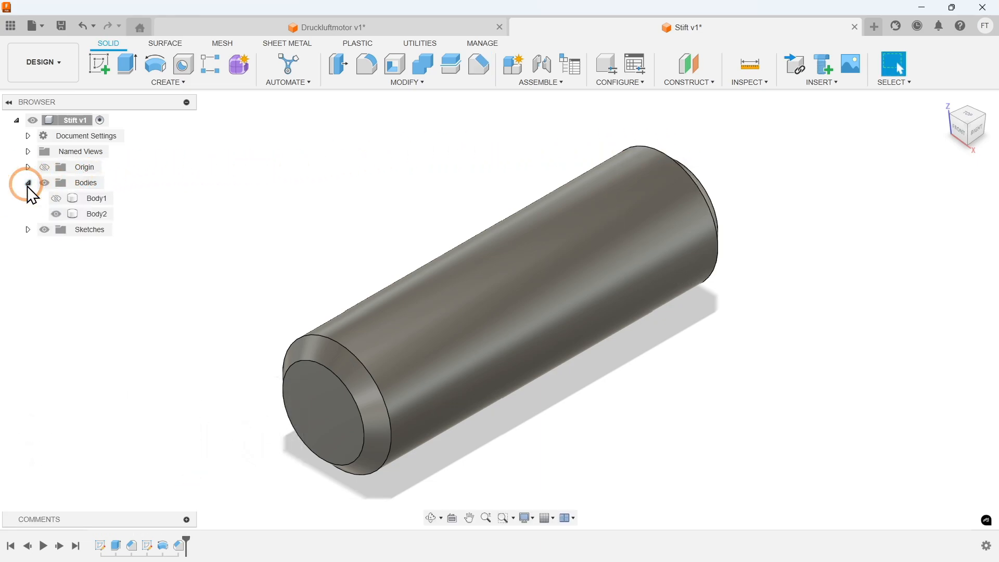
click(55, 214)
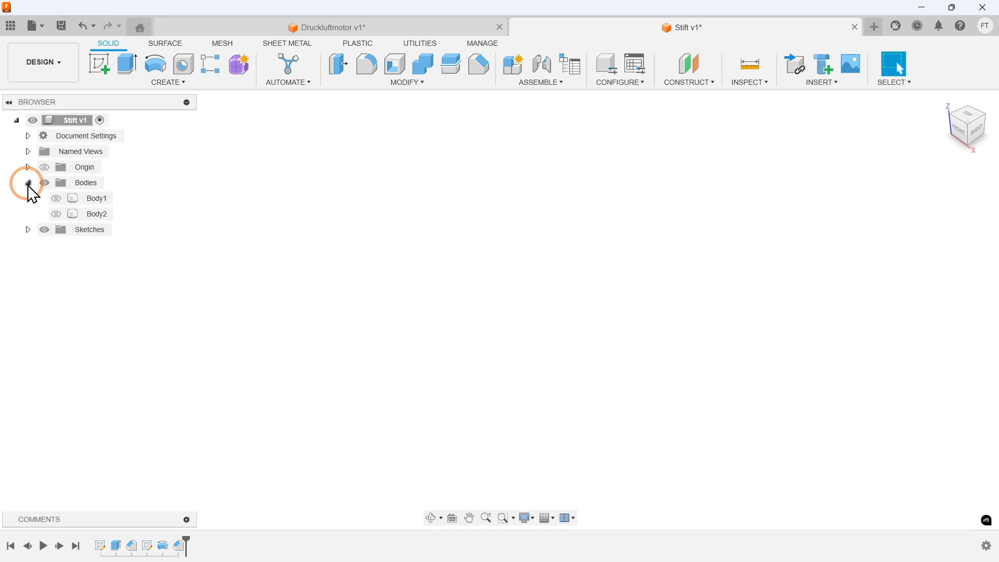
click(29, 183)
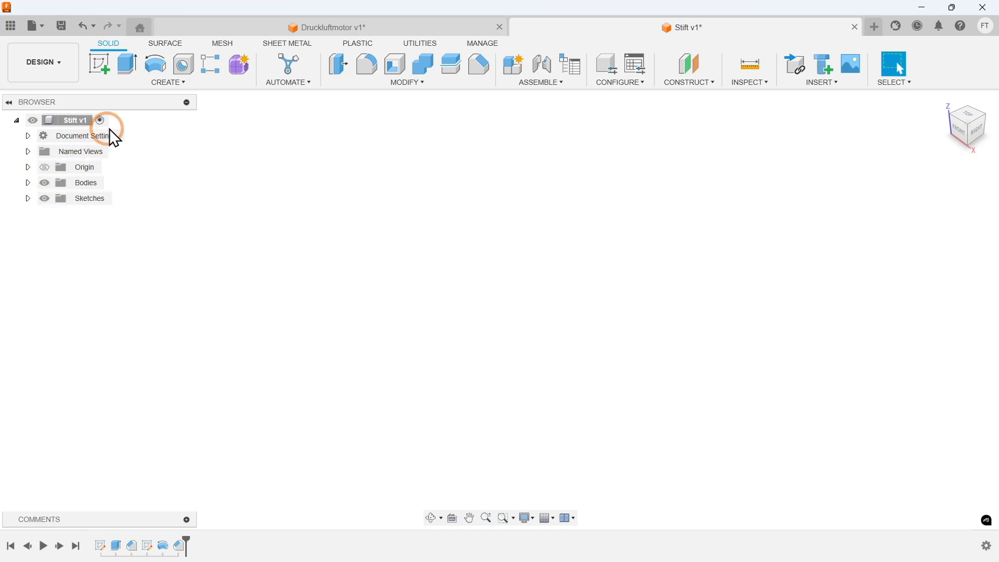
click(147, 85)
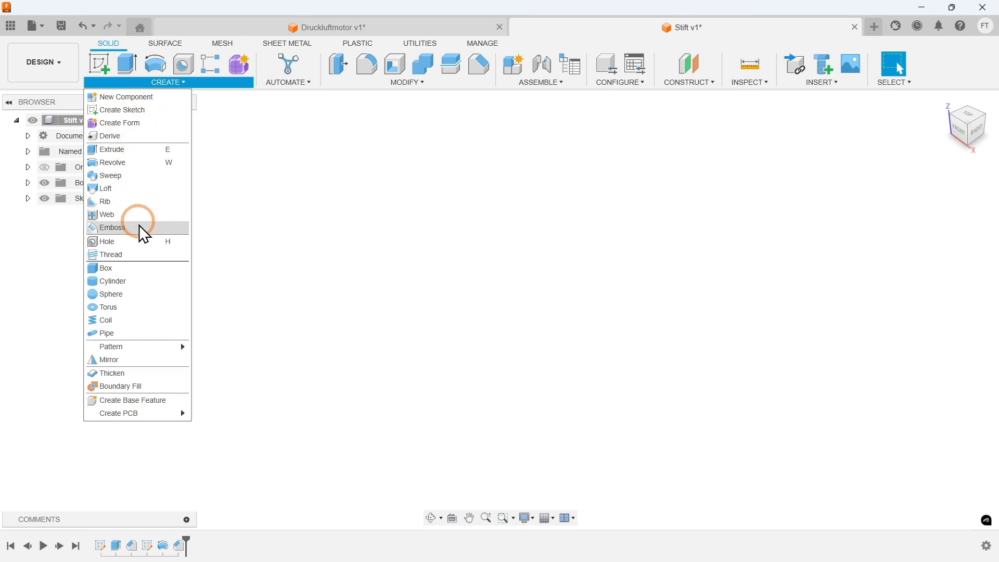
click(313, 230)
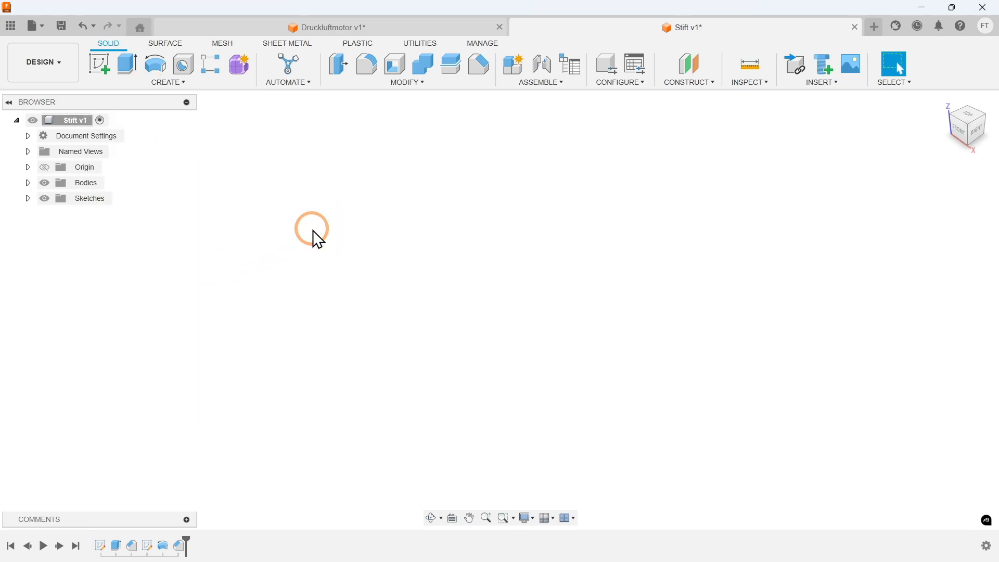
Create a cylinder as a new body on the XZ plane, centred on the origin, with a 4 mm diameter and 13 mm height.
key(s)
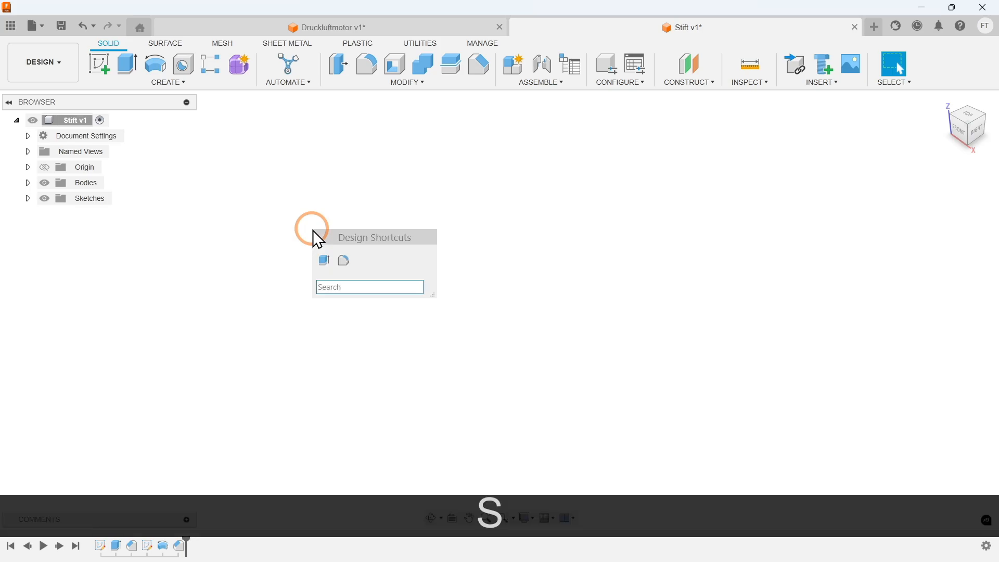
text(cy)
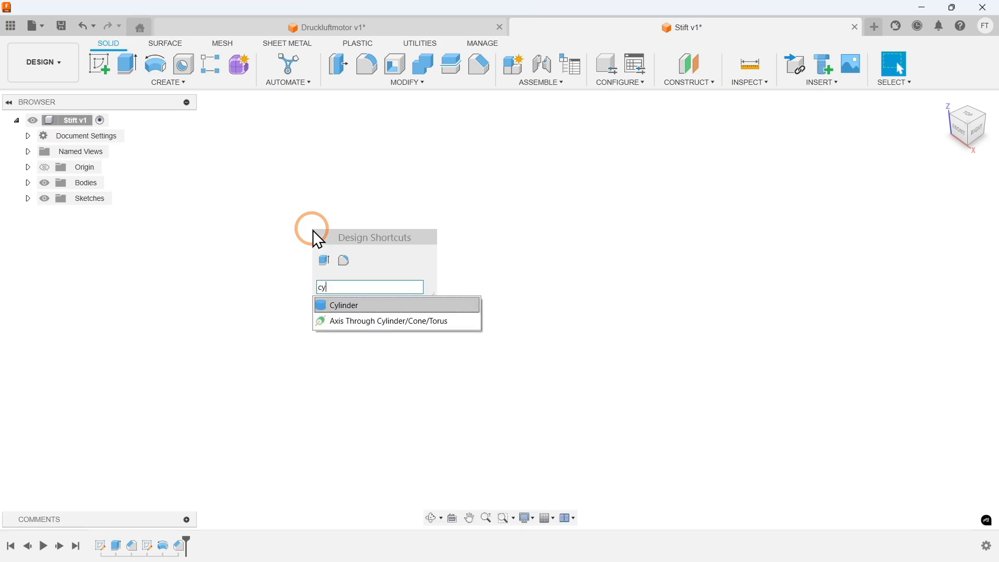
click(349, 305)
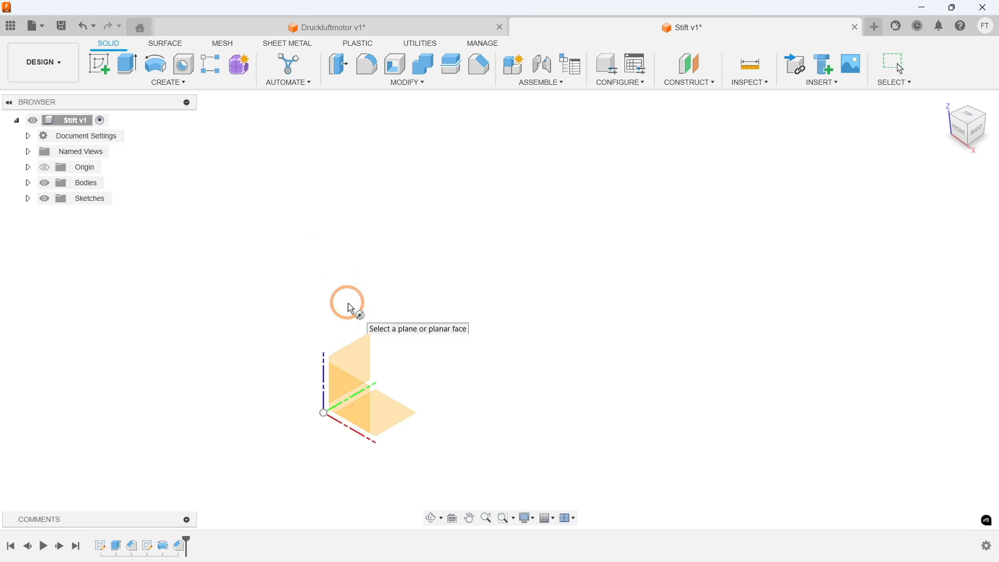
click(339, 391)
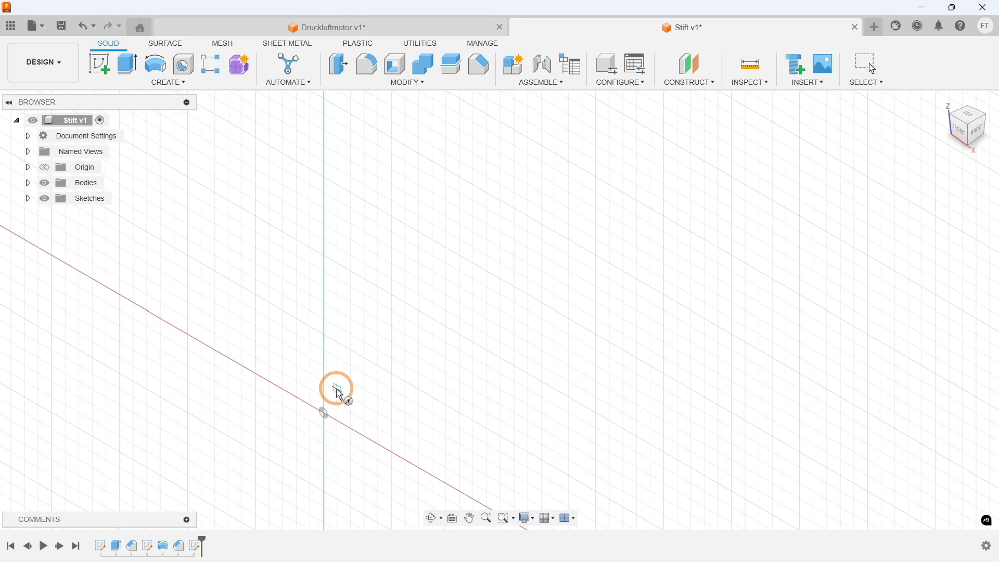
click(325, 416)
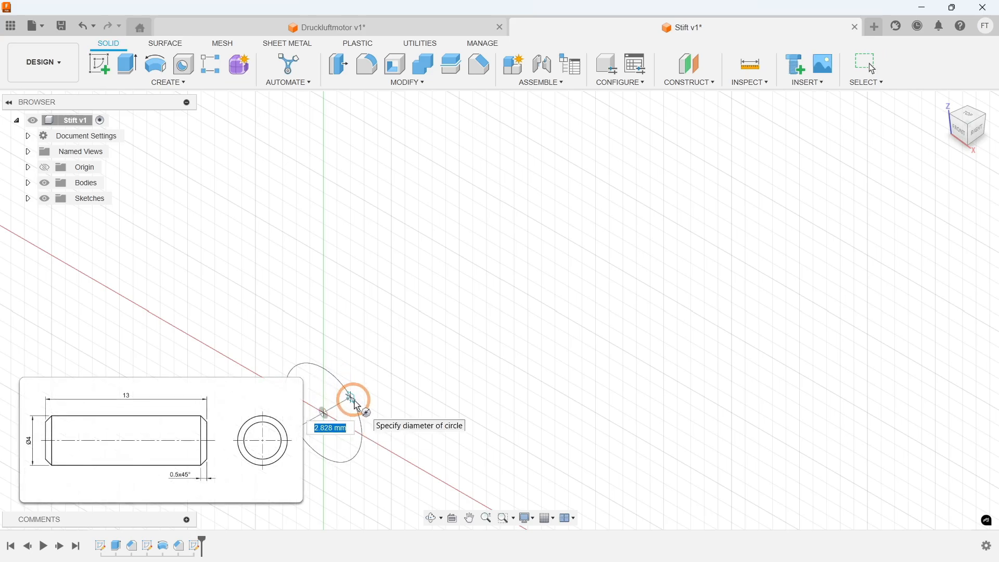
text(4)
key(Return)
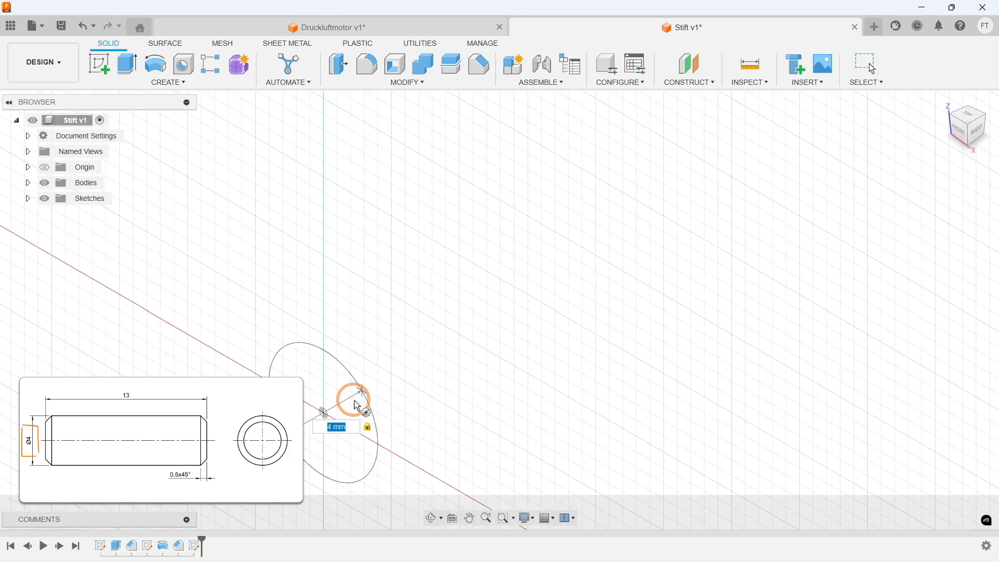
text(13)
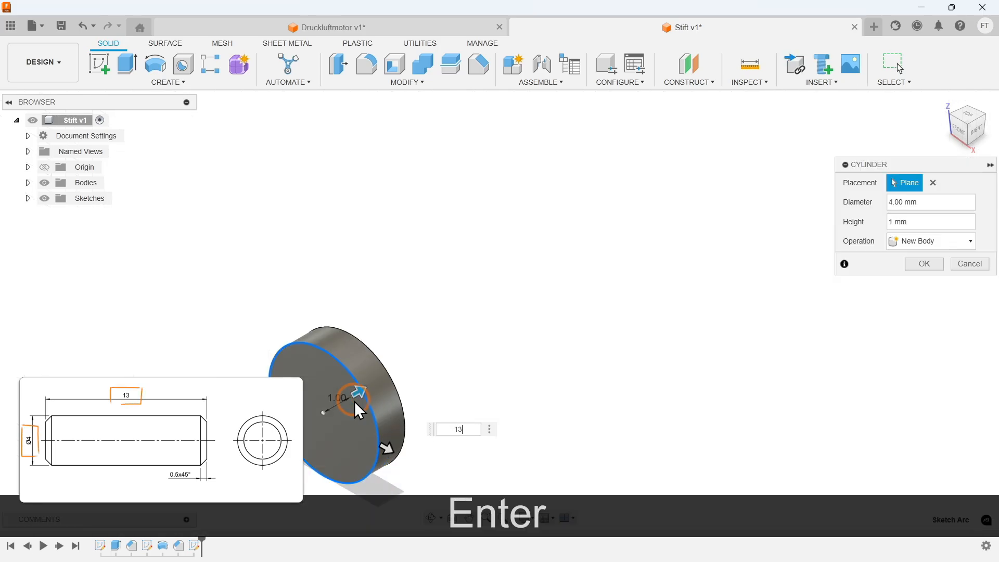
key(Return)
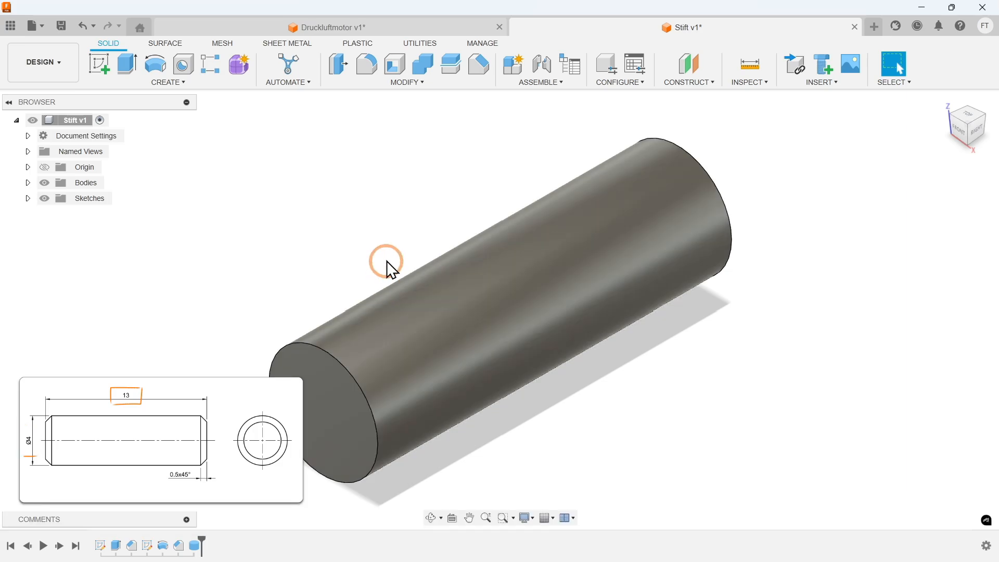
Chamfer the circular edges at both ends of the cylinder with an equal distance of 0.5 mm.
click(477, 65)
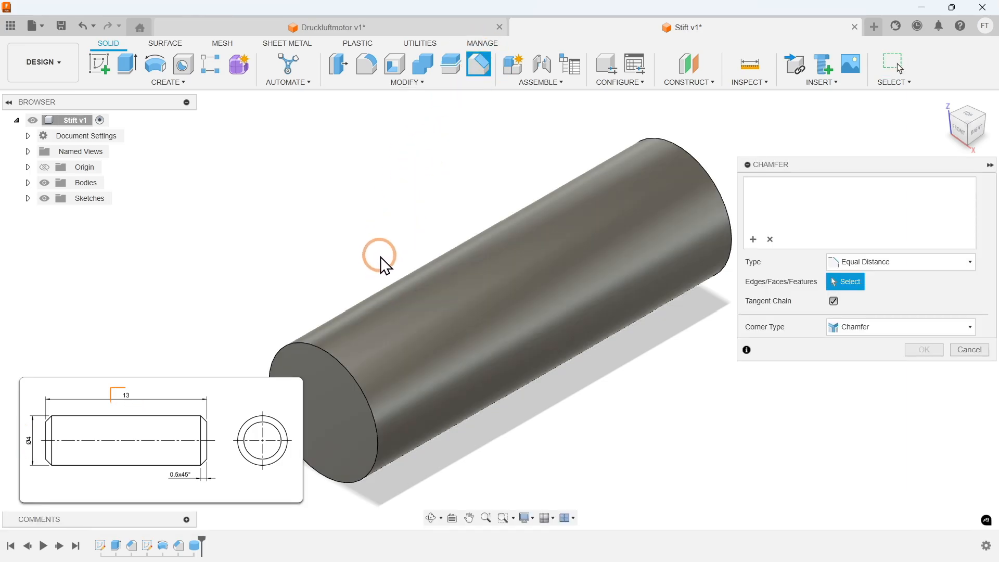
click(329, 355)
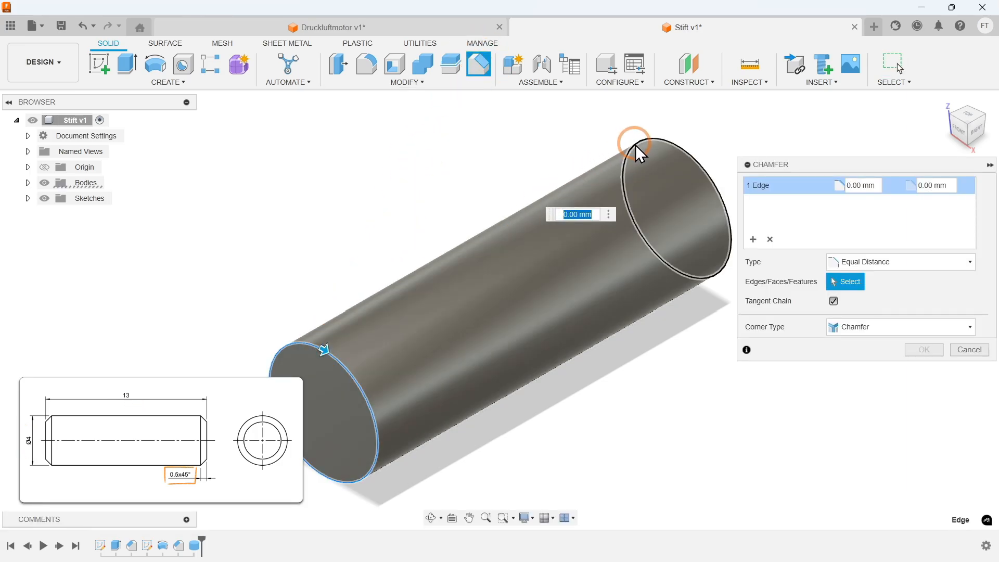
click(654, 139)
text(0.5)
key(Return)
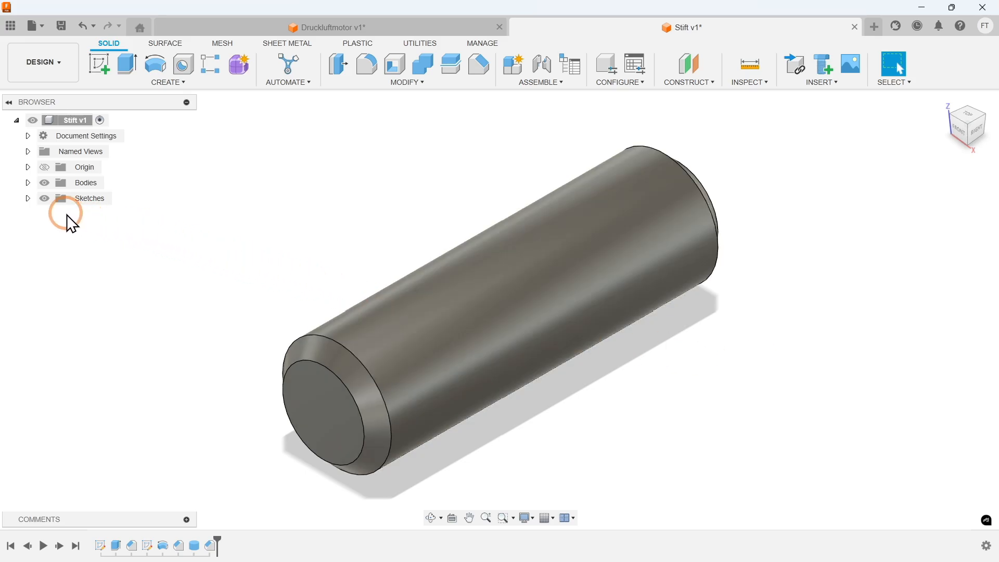
Delete the six earlier timeline features belonging to the extruded and revolved pins, from the first sketch through the revolved pin's chamfer.
click(28, 182)
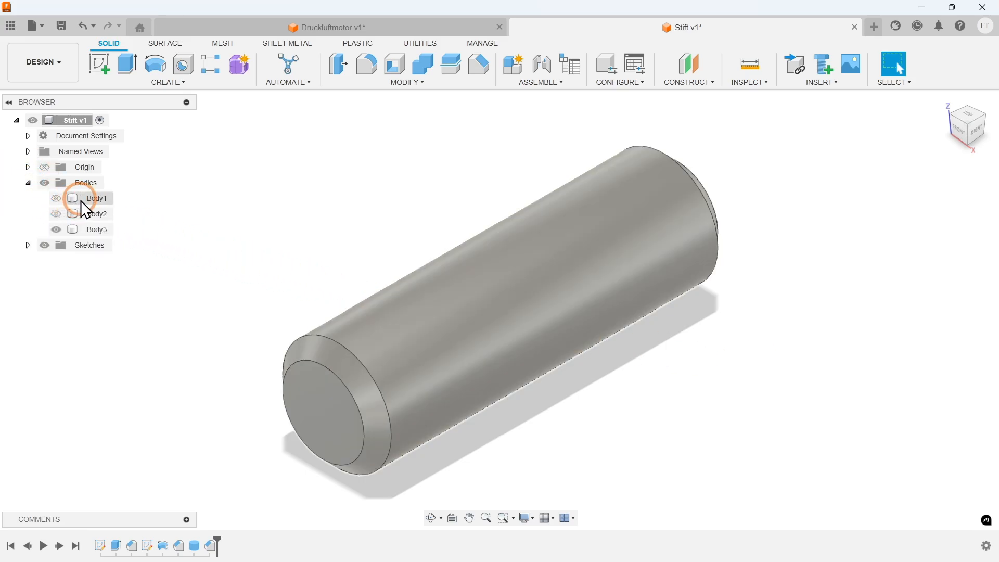
click(29, 182)
click(100, 547)
shift+click(178, 547)
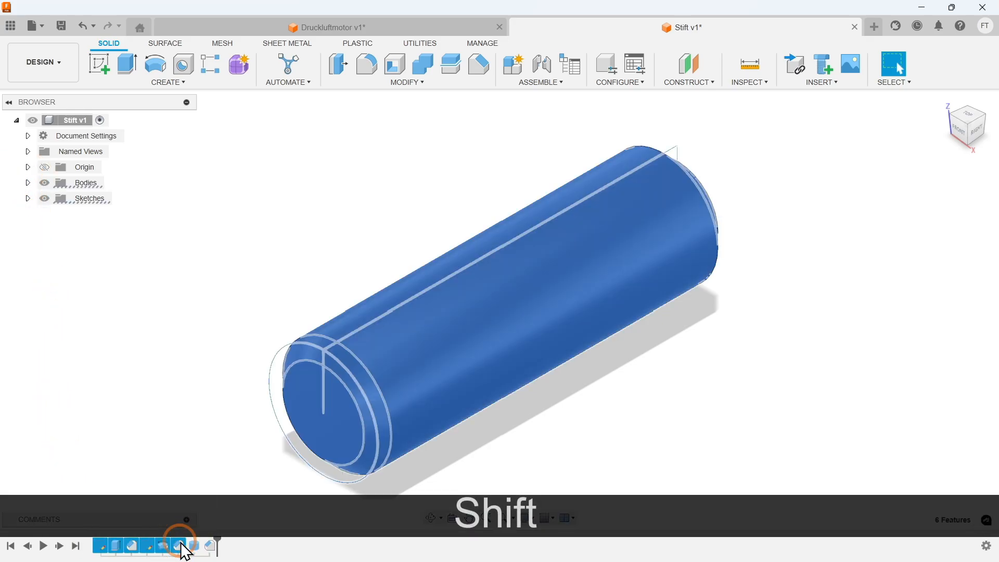
right_click(180, 545)
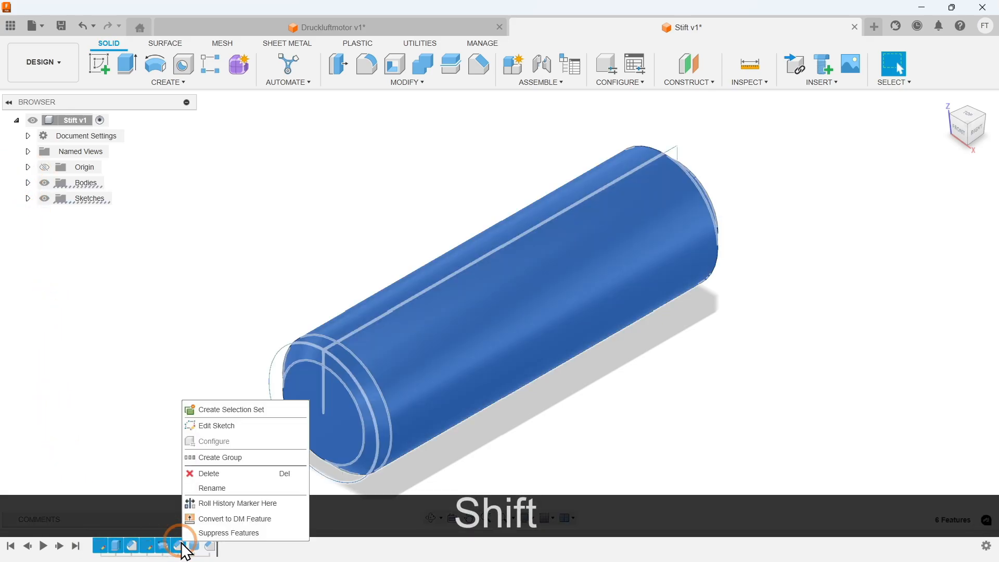
click(210, 473)
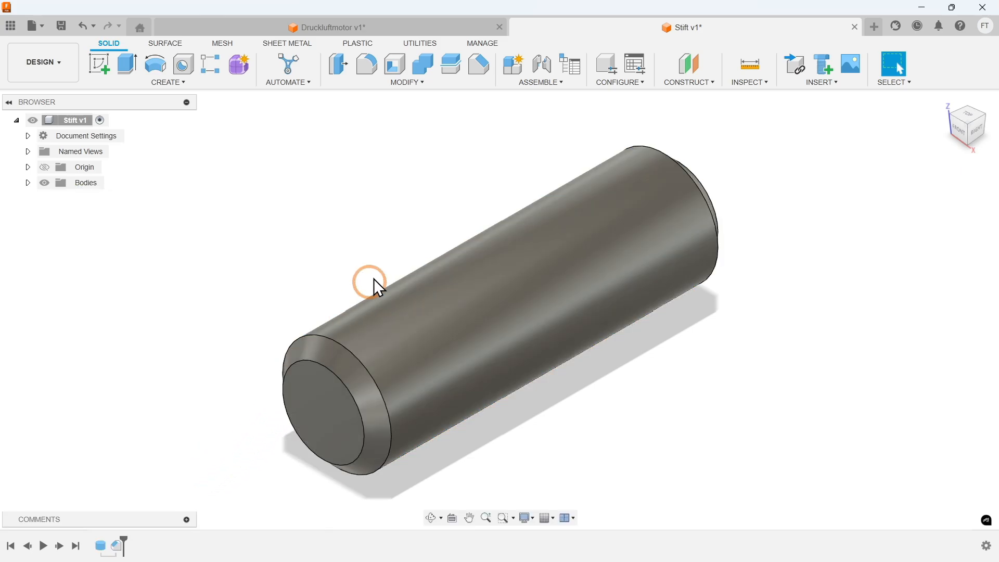
Assign the physical material Bronze from the Fusion Material Library to the pin and save the design with the version description "User Saved".
click(433, 84)
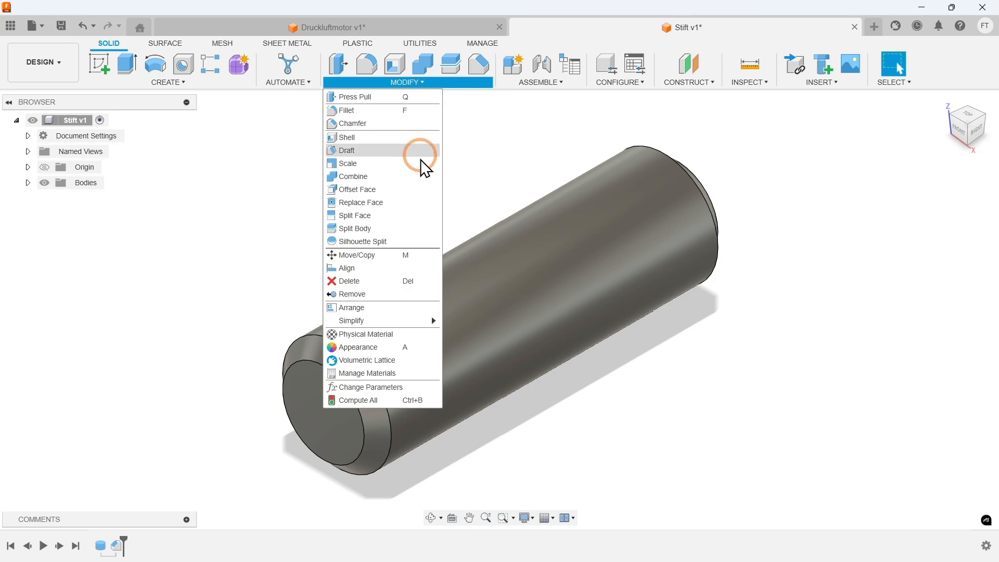
click(395, 336)
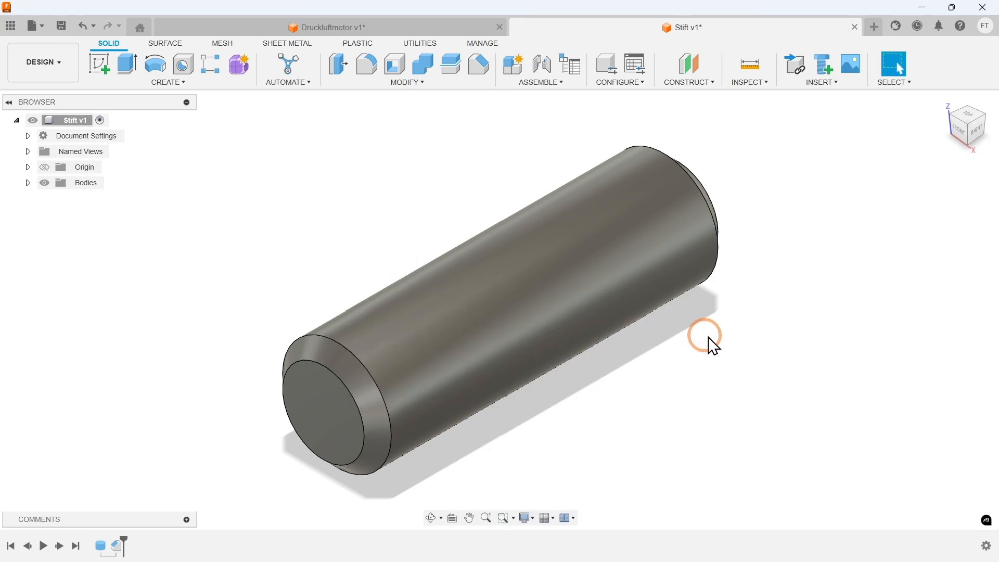
click(838, 343)
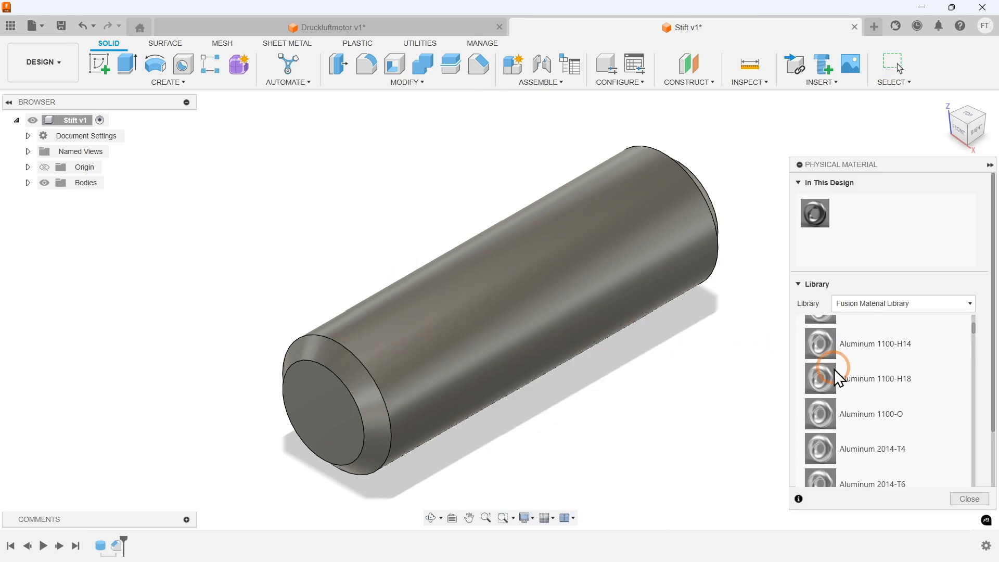
scroll(834, 370, down, 10)
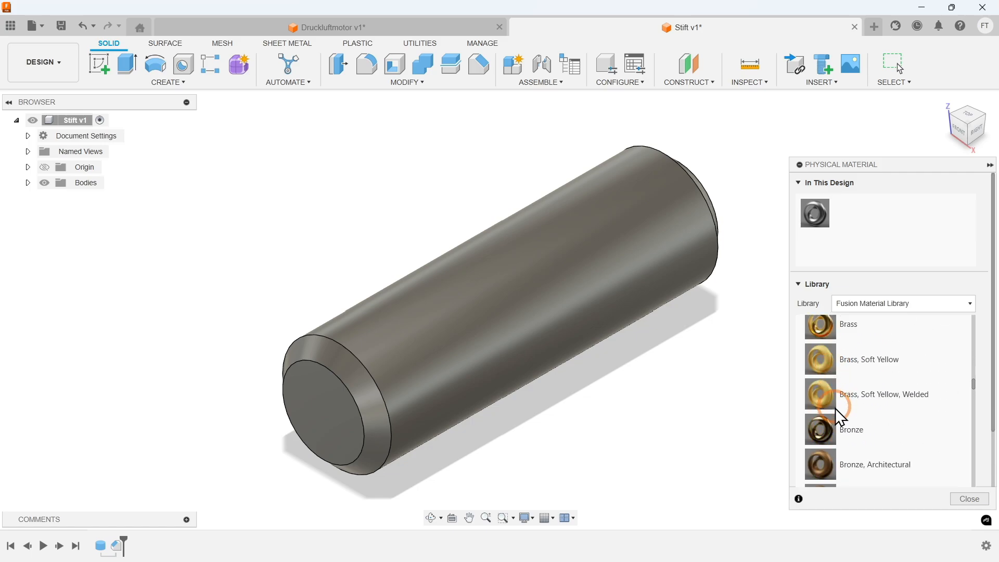
drag(843, 428, 581, 294)
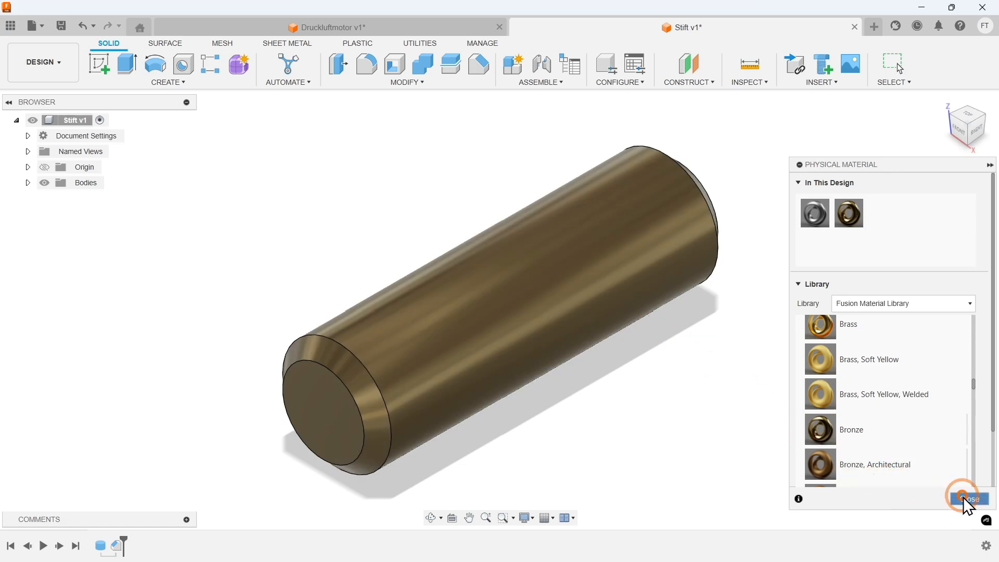
click(963, 498)
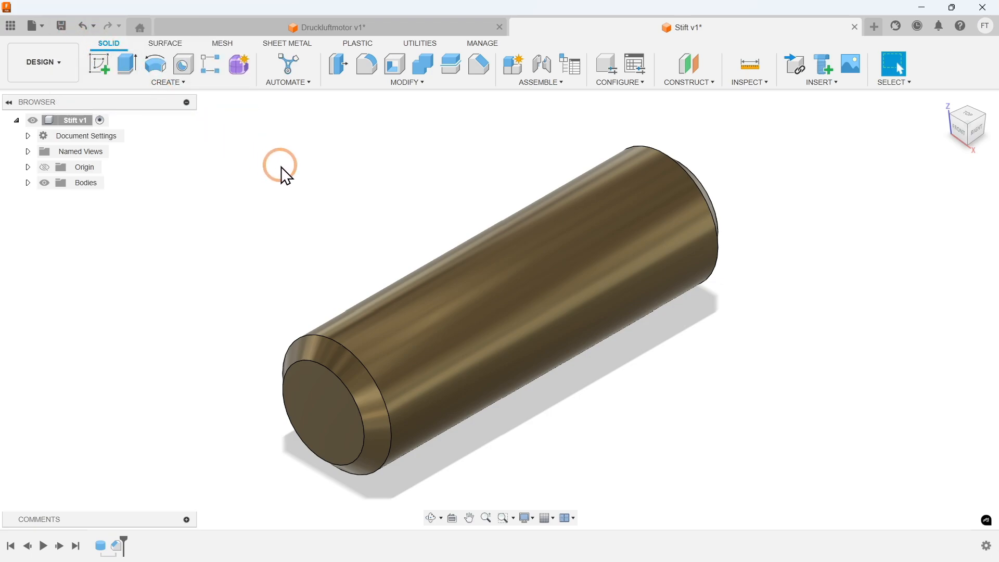
key(ctrl+s)
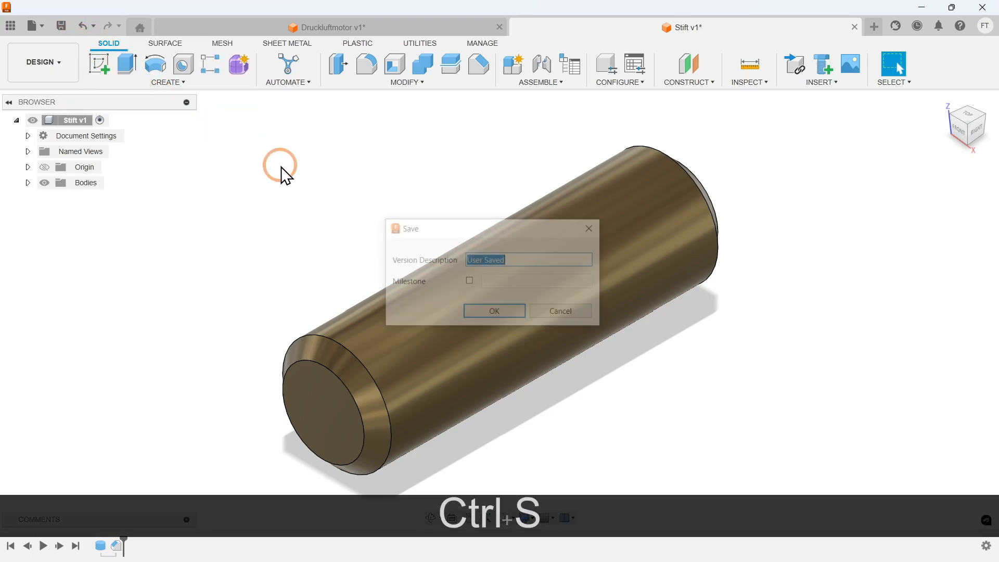
key(Return)
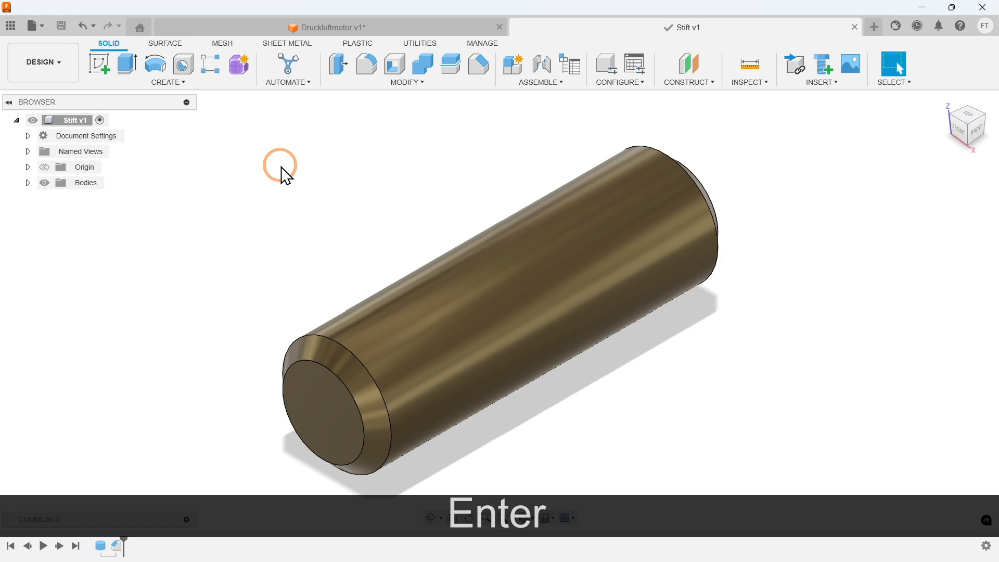